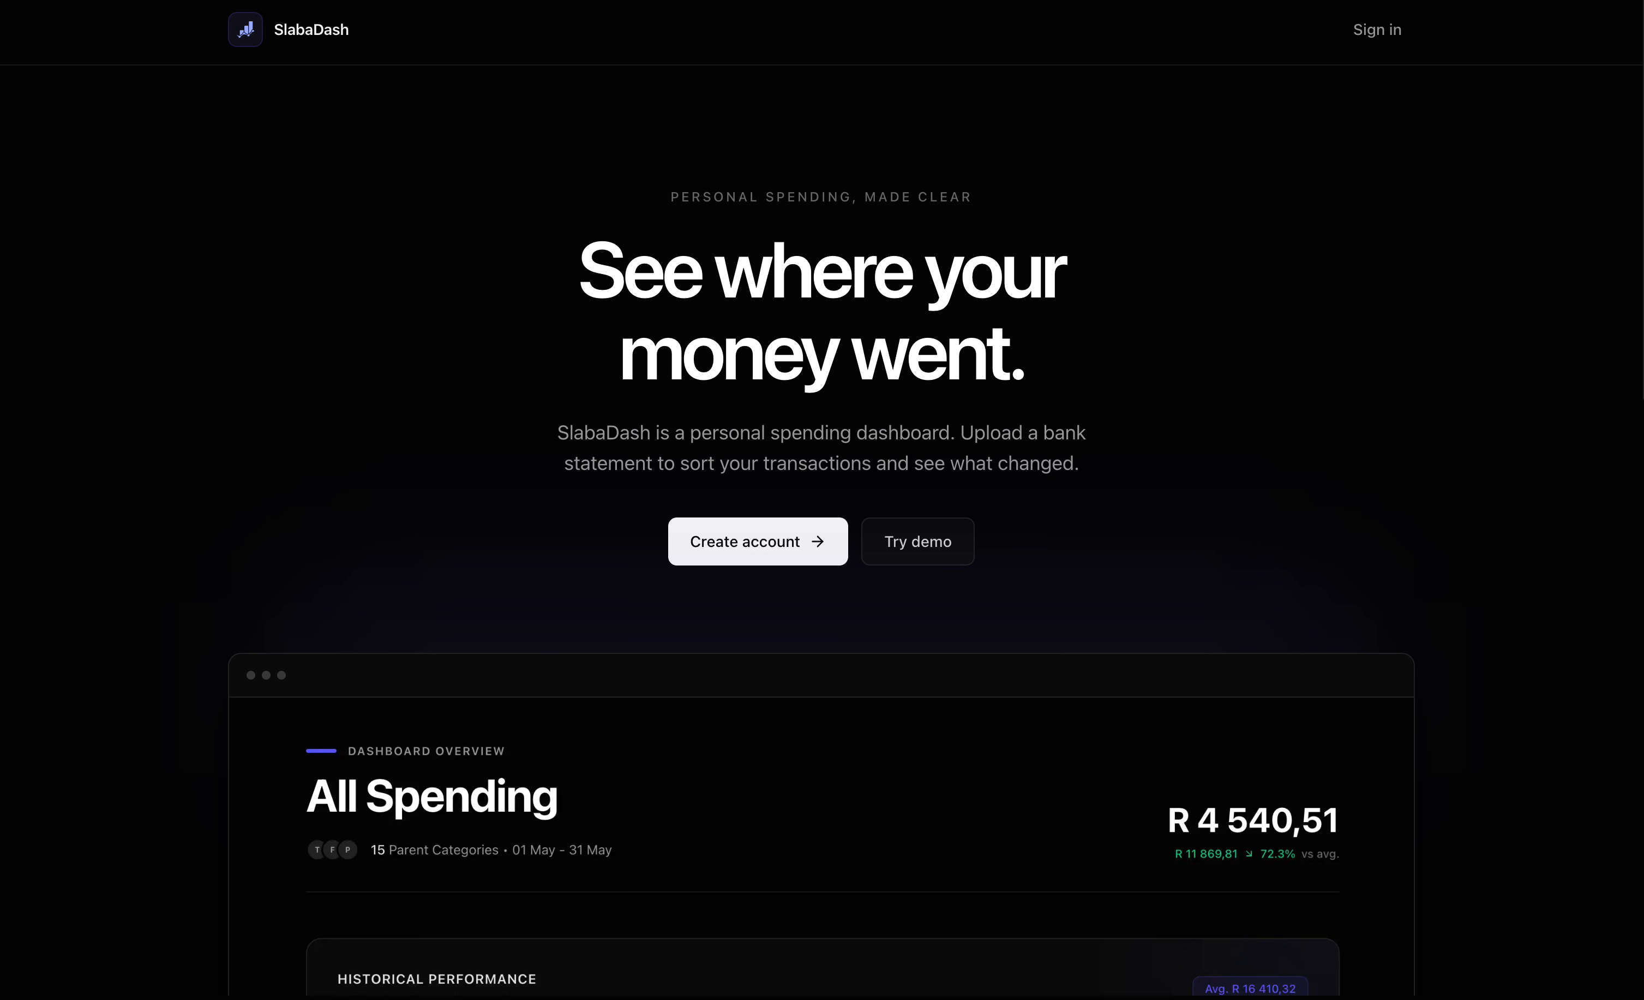
Open the spending dashboard's demo account from the landing page
{"action": "key", "text": "super+l"}
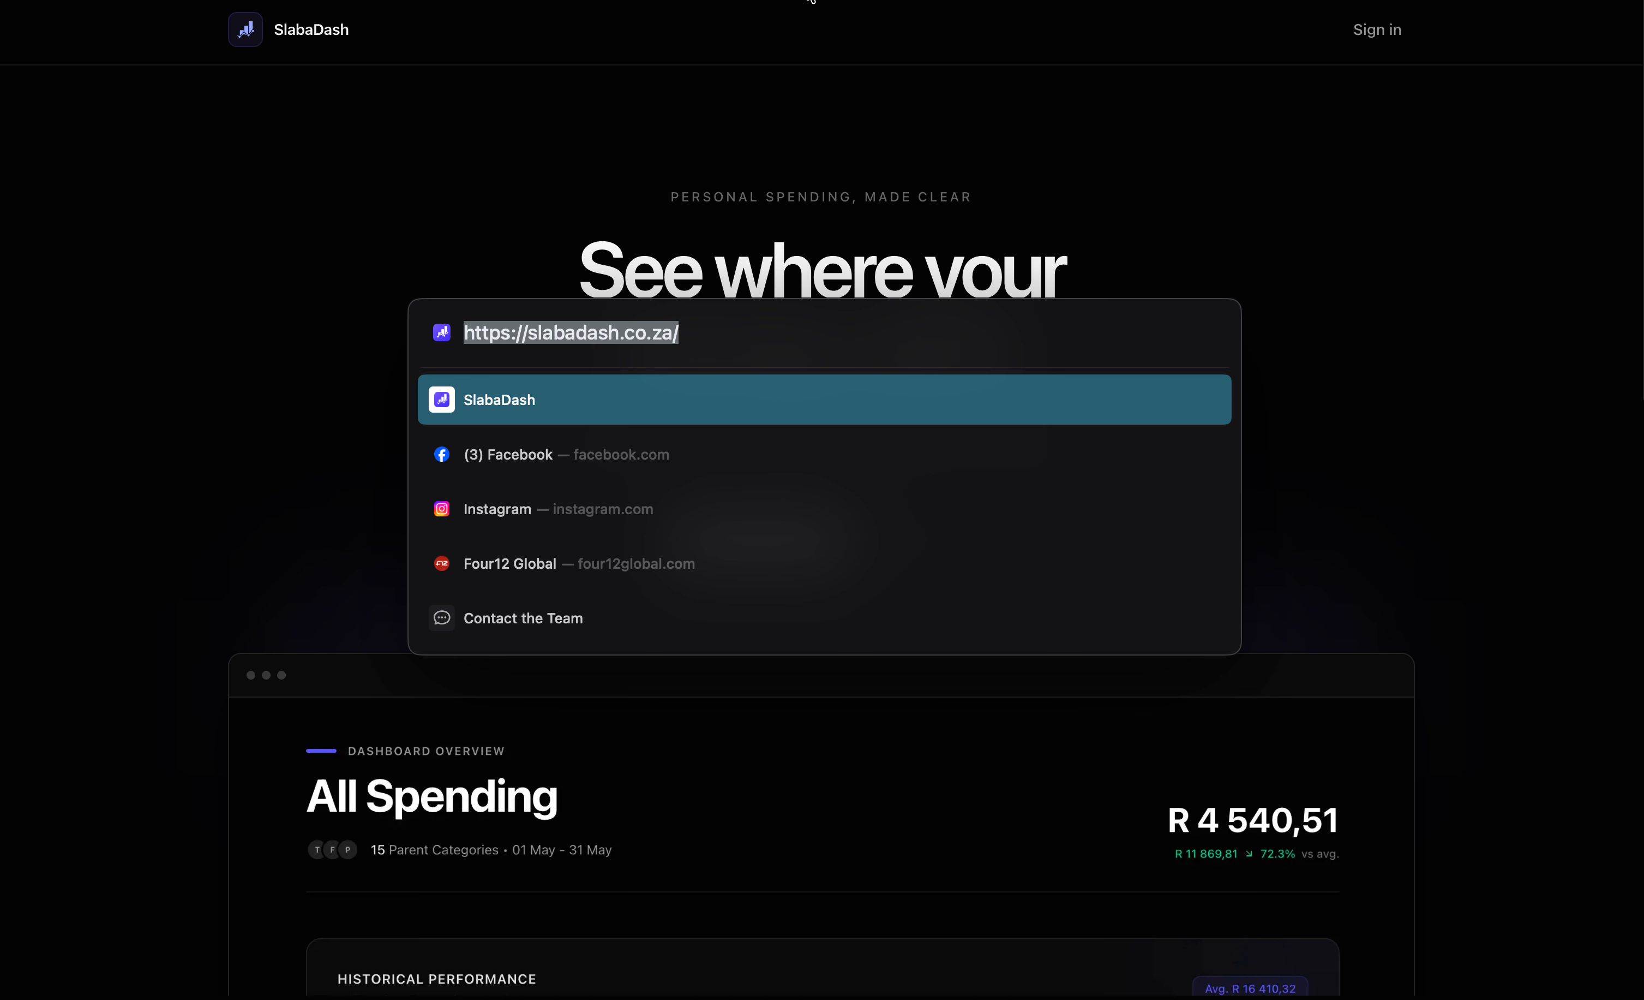
{"action": "left_click", "coordinate": [761, 135]}
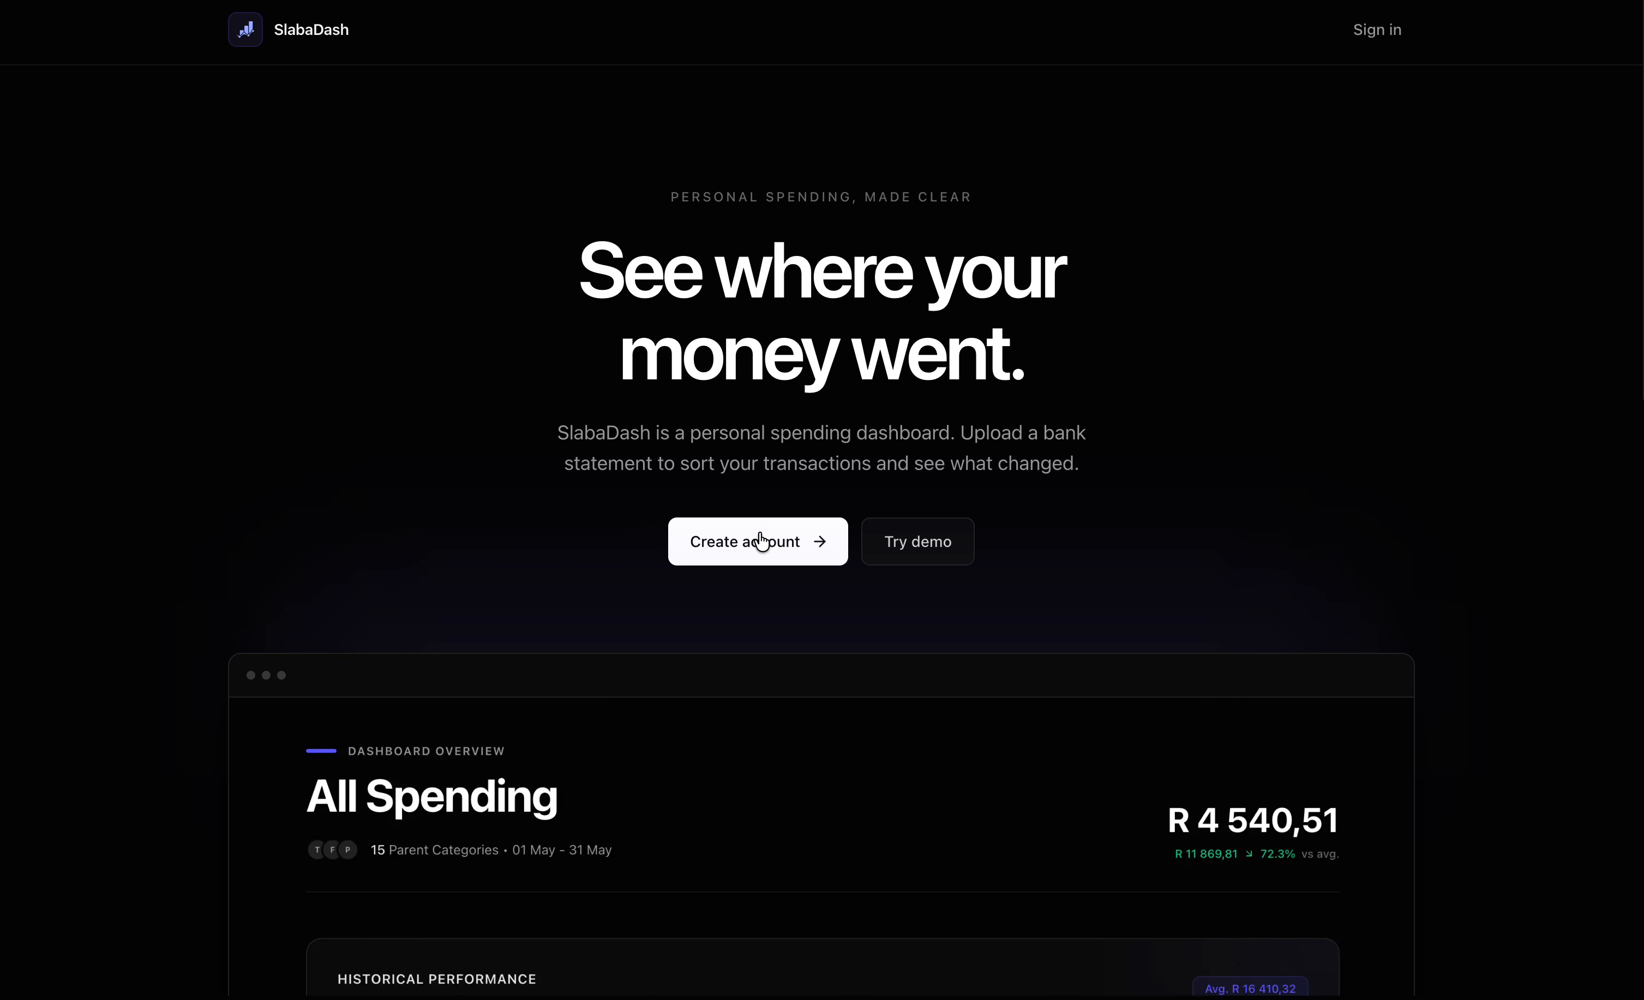
{"action": "left_click", "coordinate": [961, 523]}
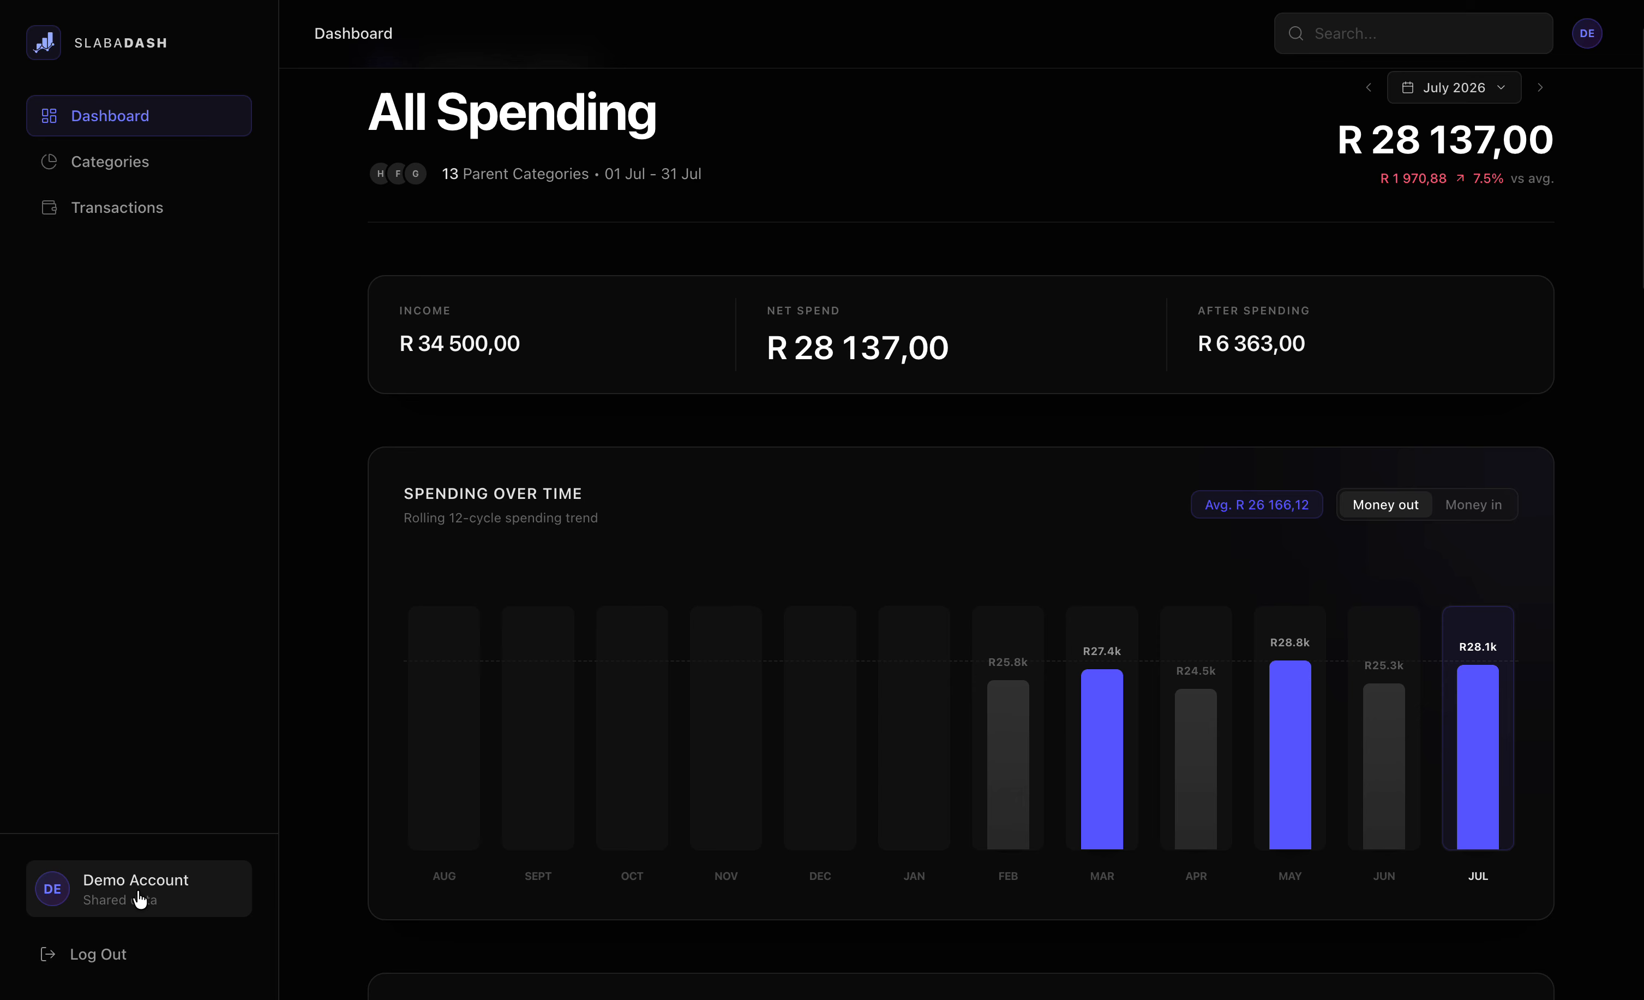
Open the account's category settings and review the category structure and its subcategories
{"action": "left_click", "coordinate": [111, 900]}
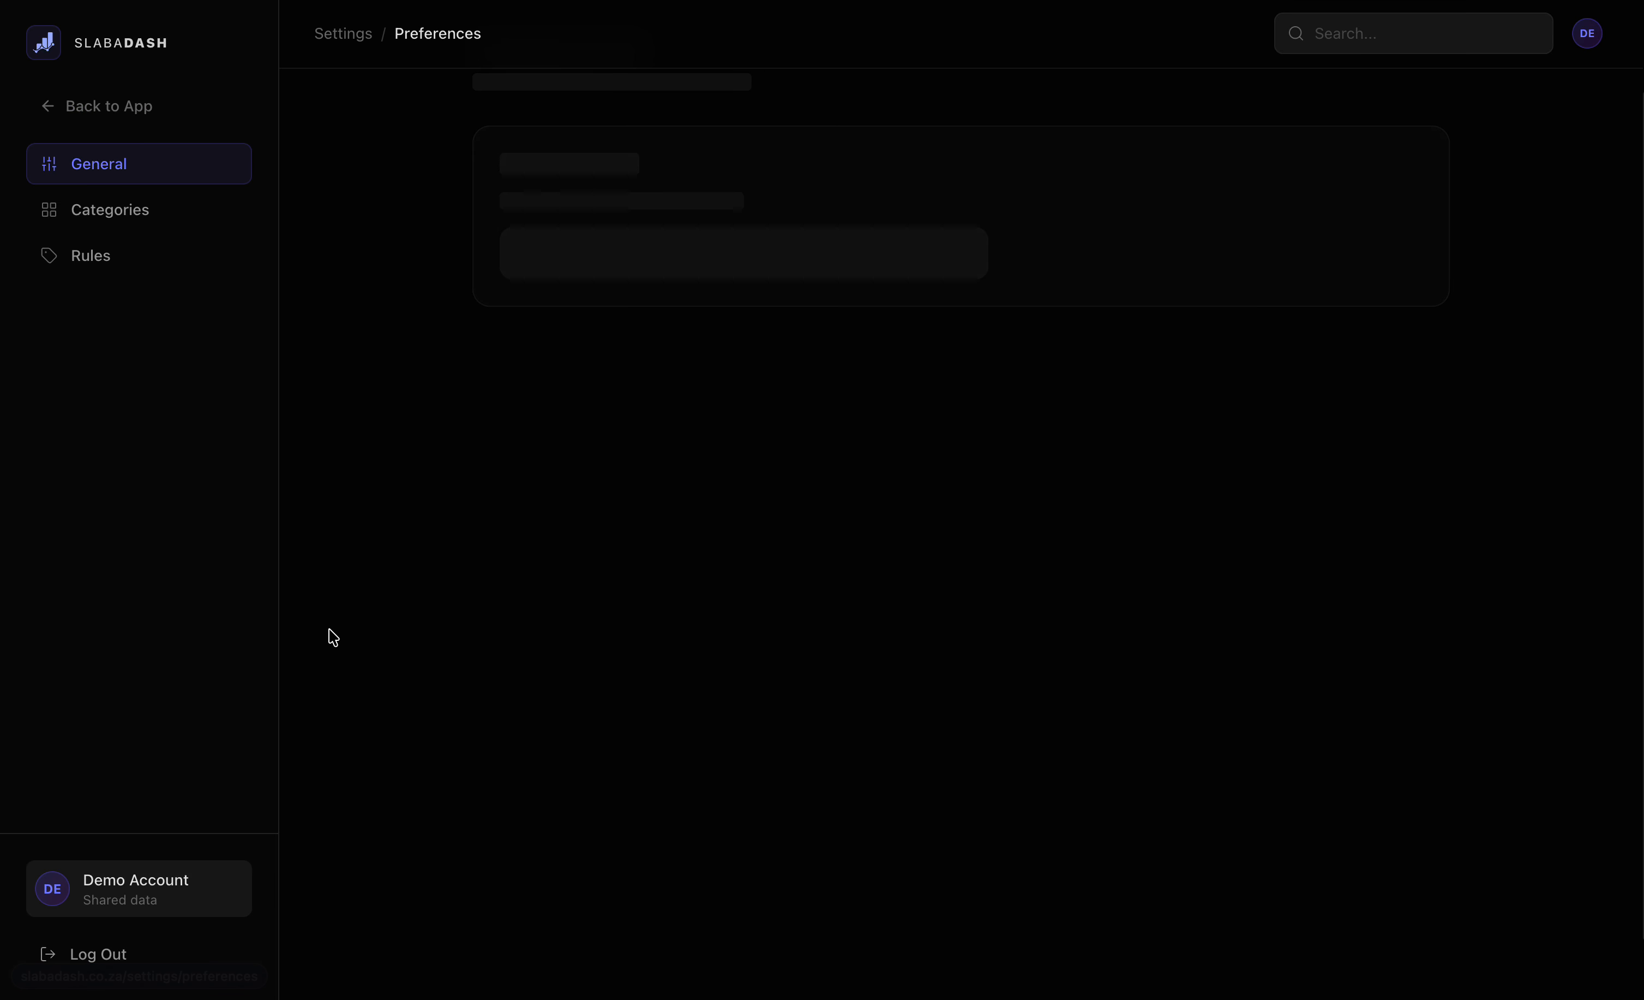
{"action": "left_click", "coordinate": [153, 222]}
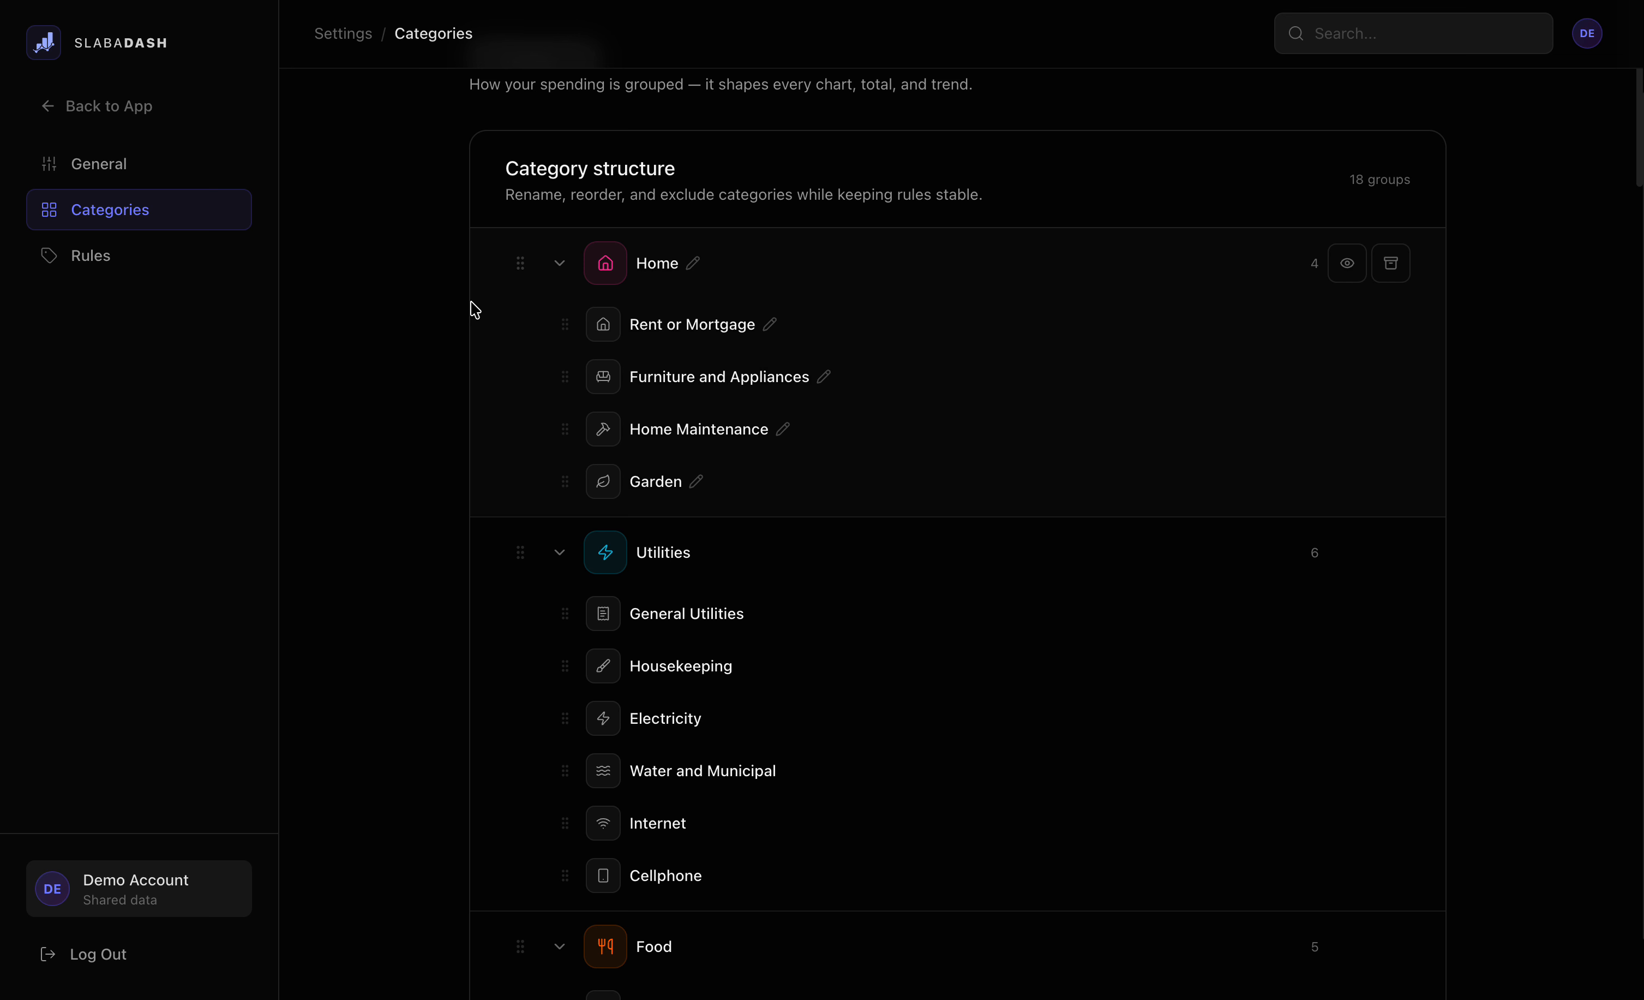
{"action": "scroll", "coordinate": [529, 312], "scroll_direction": "down", "scroll_amount": 2}
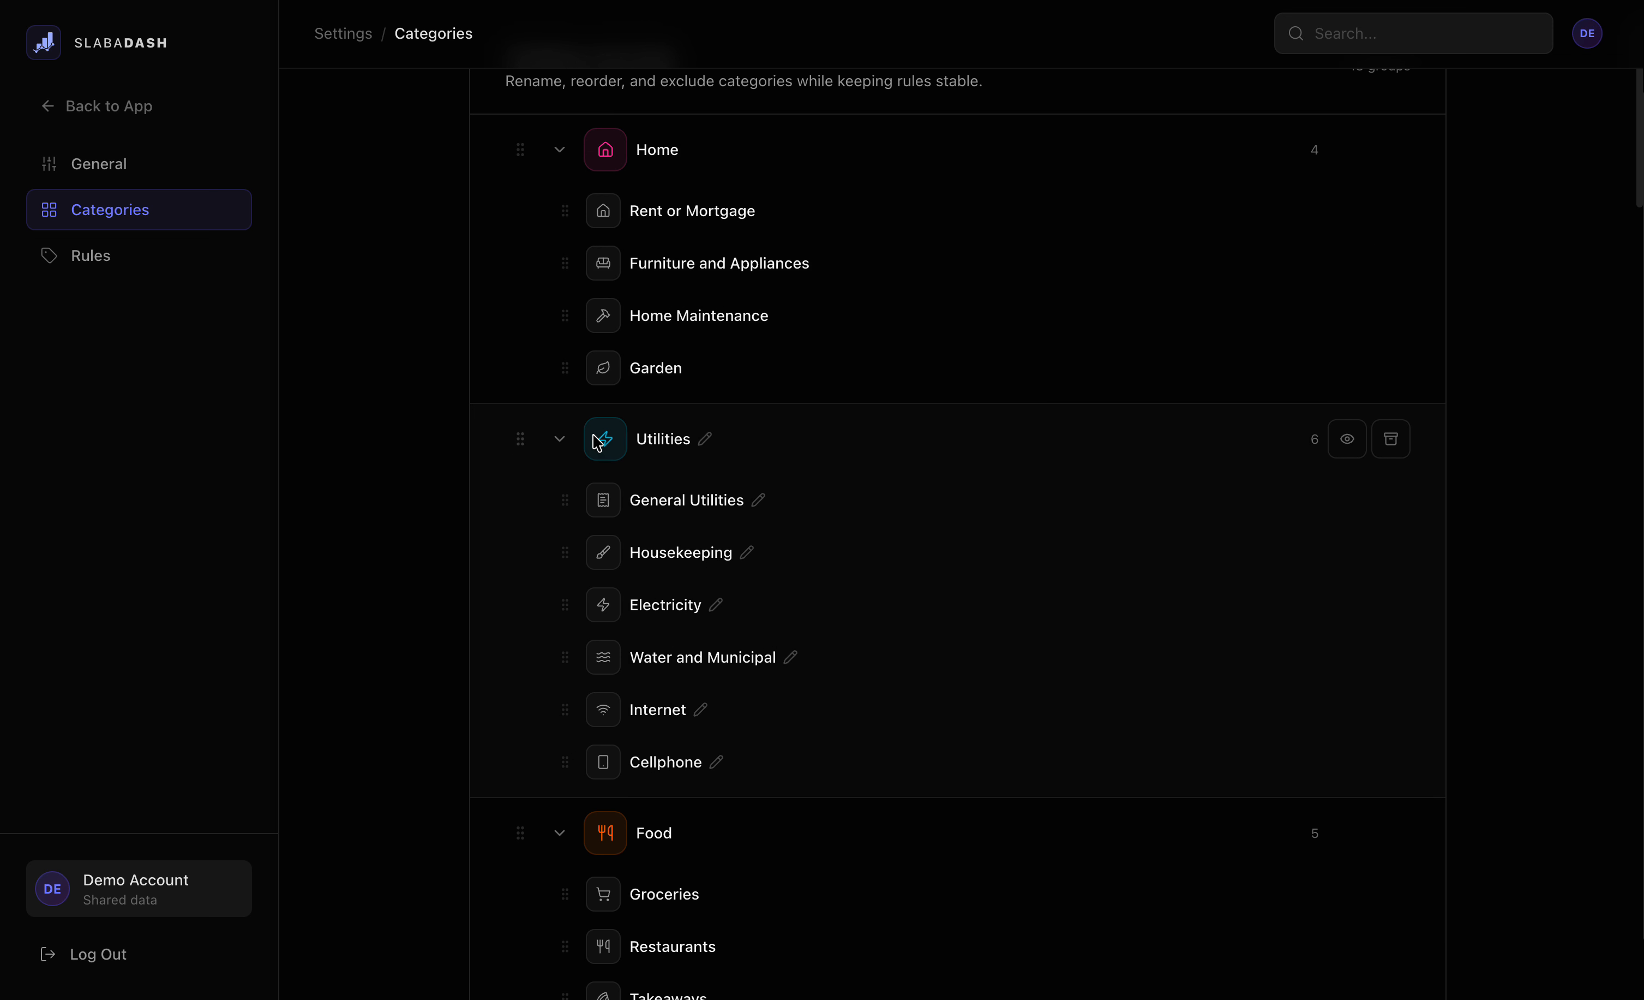
{"action": "scroll", "coordinate": [623, 442], "scroll_direction": "up", "scroll_amount": 1}
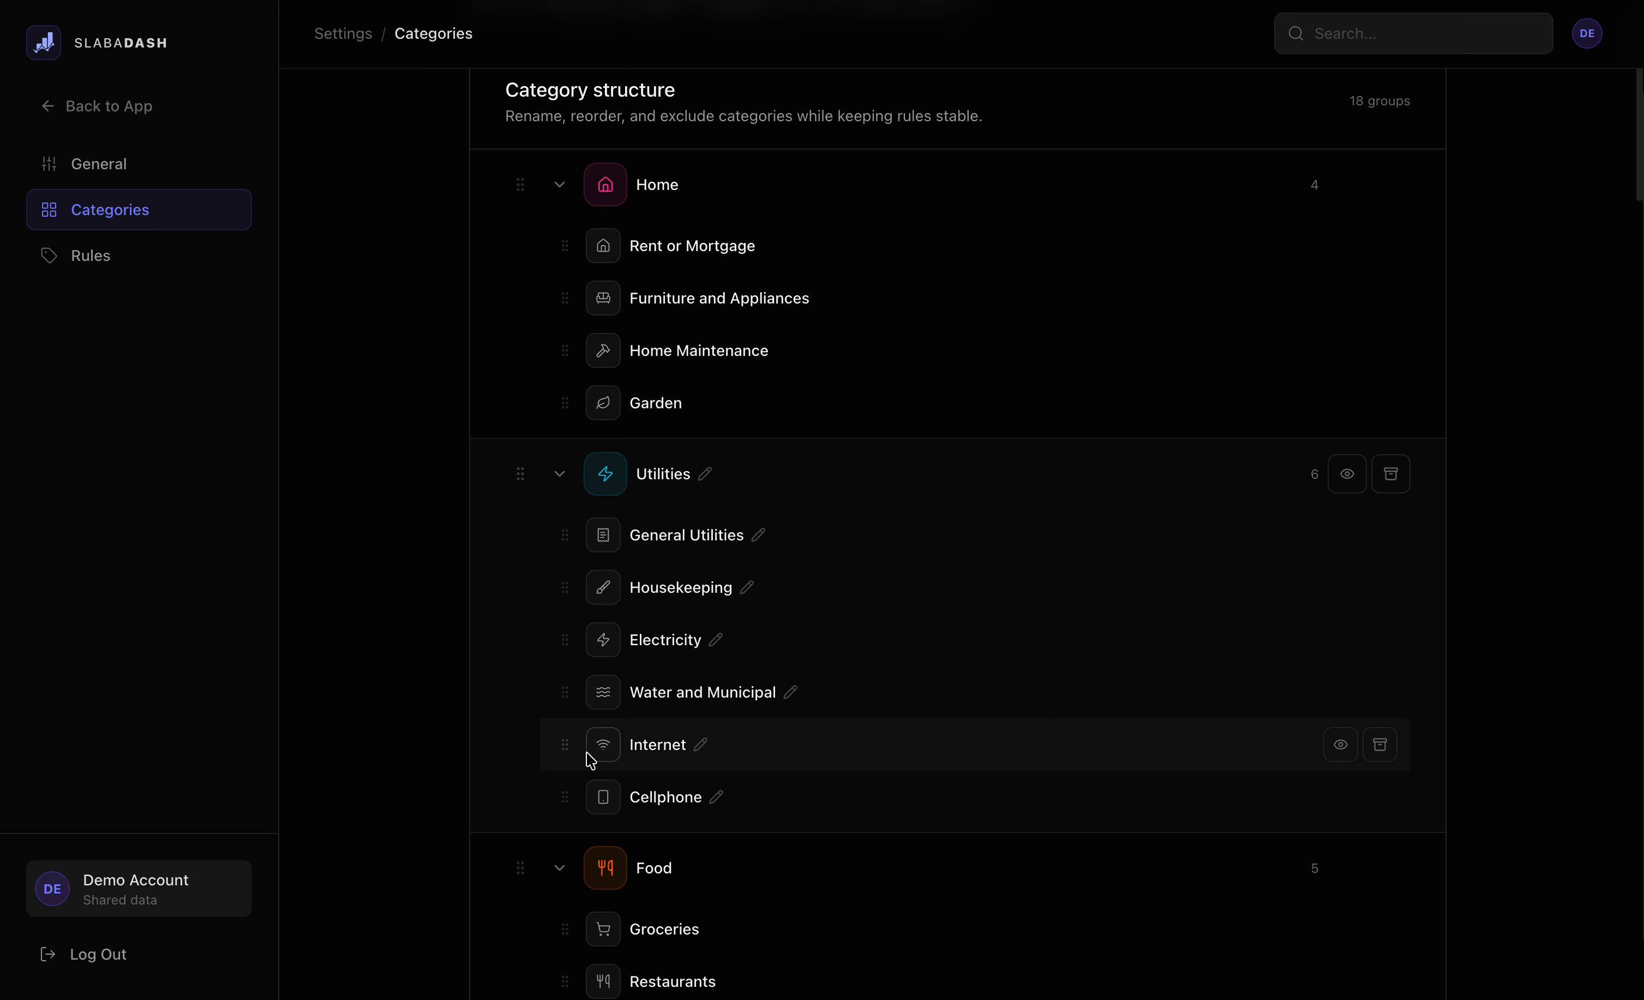
Return to the app and categorize the Gas Heater transaction of 12 Jul 2026 as General Utilities
{"action": "left_click", "coordinate": [107, 106]}
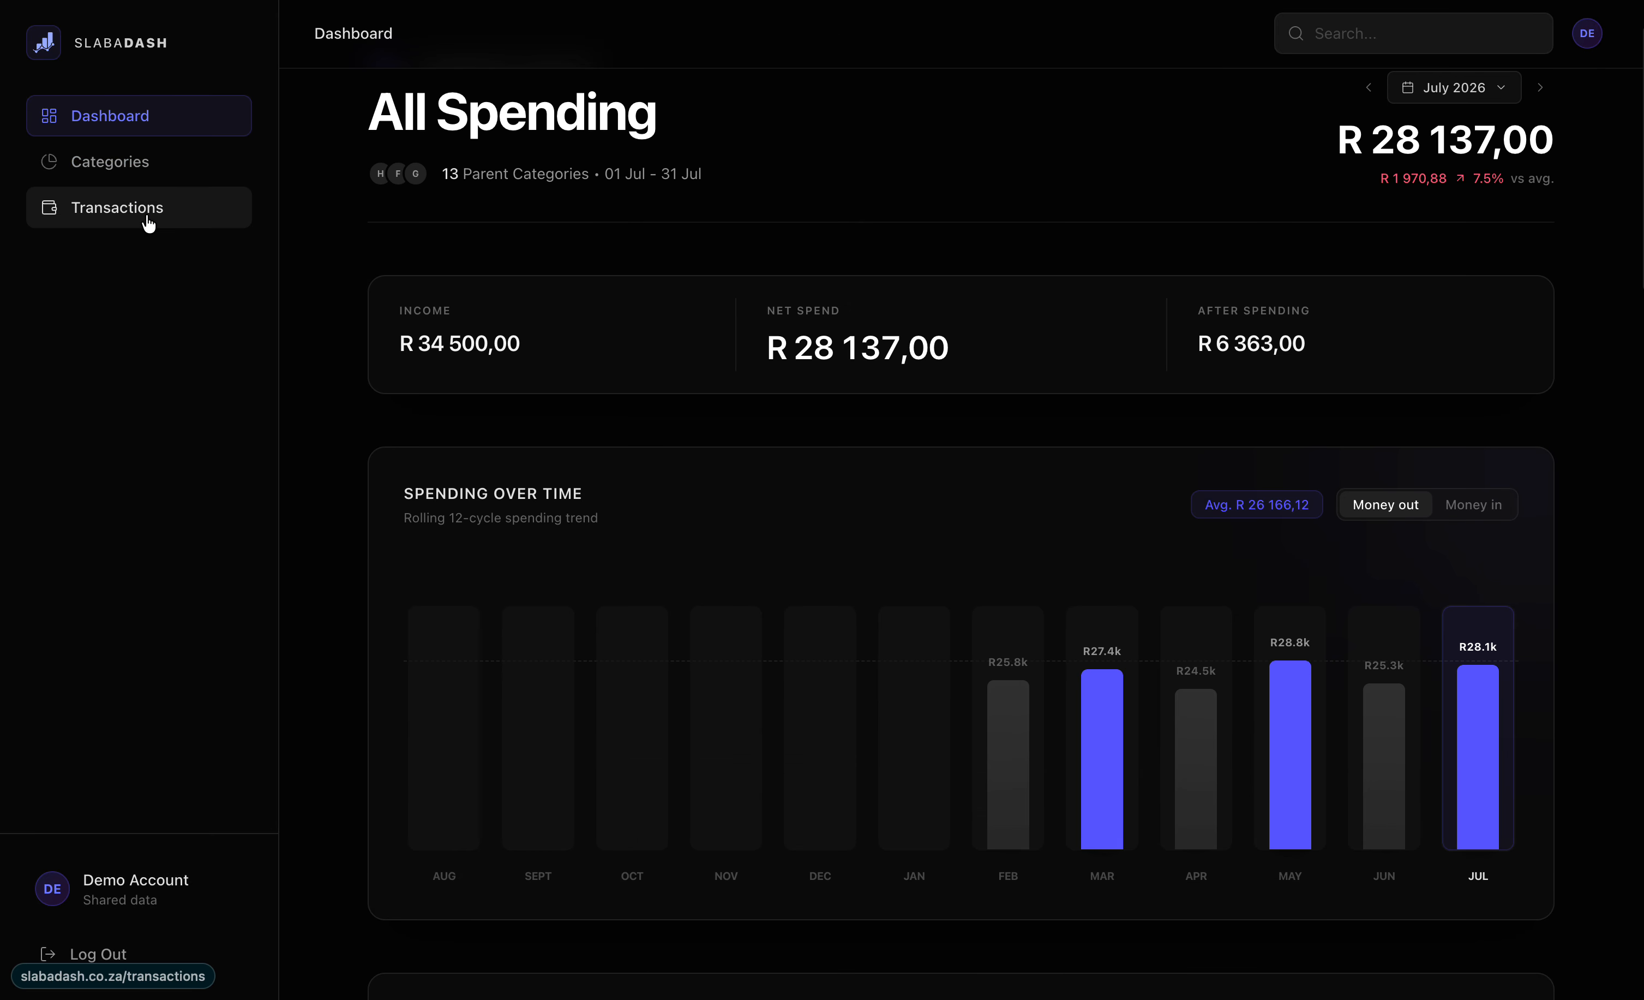
{"action": "left_click", "coordinate": [148, 222]}
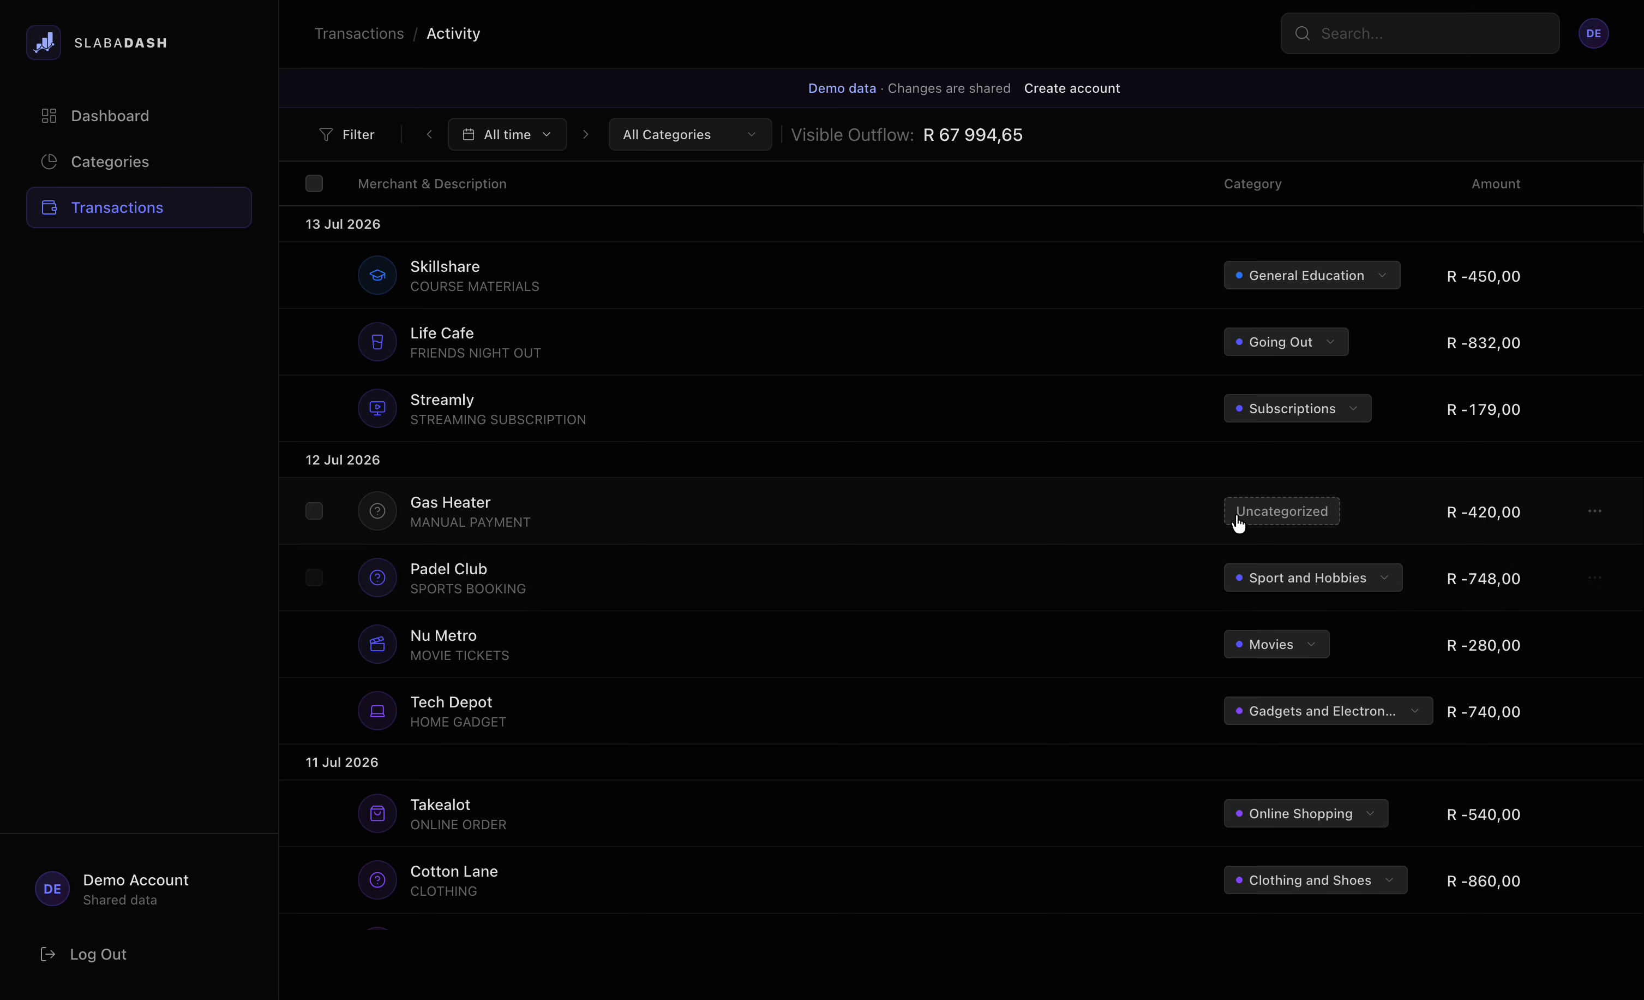
{"action": "left_click", "coordinate": [1291, 511]}
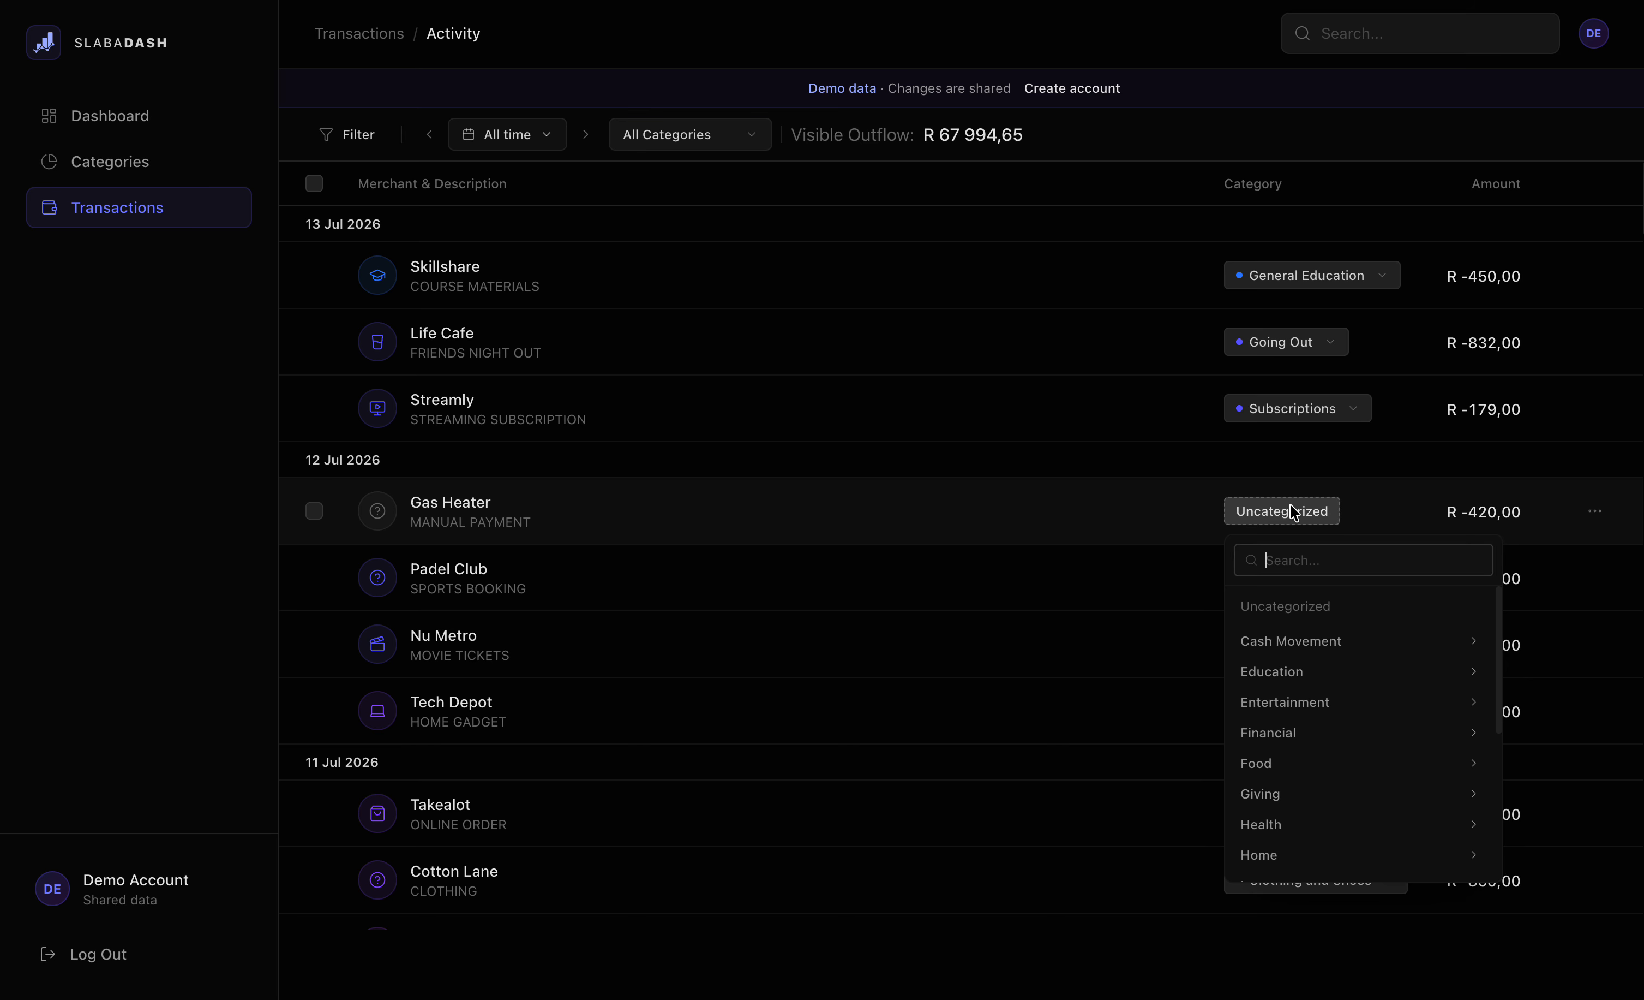
{"action": "type", "text": "uti"}
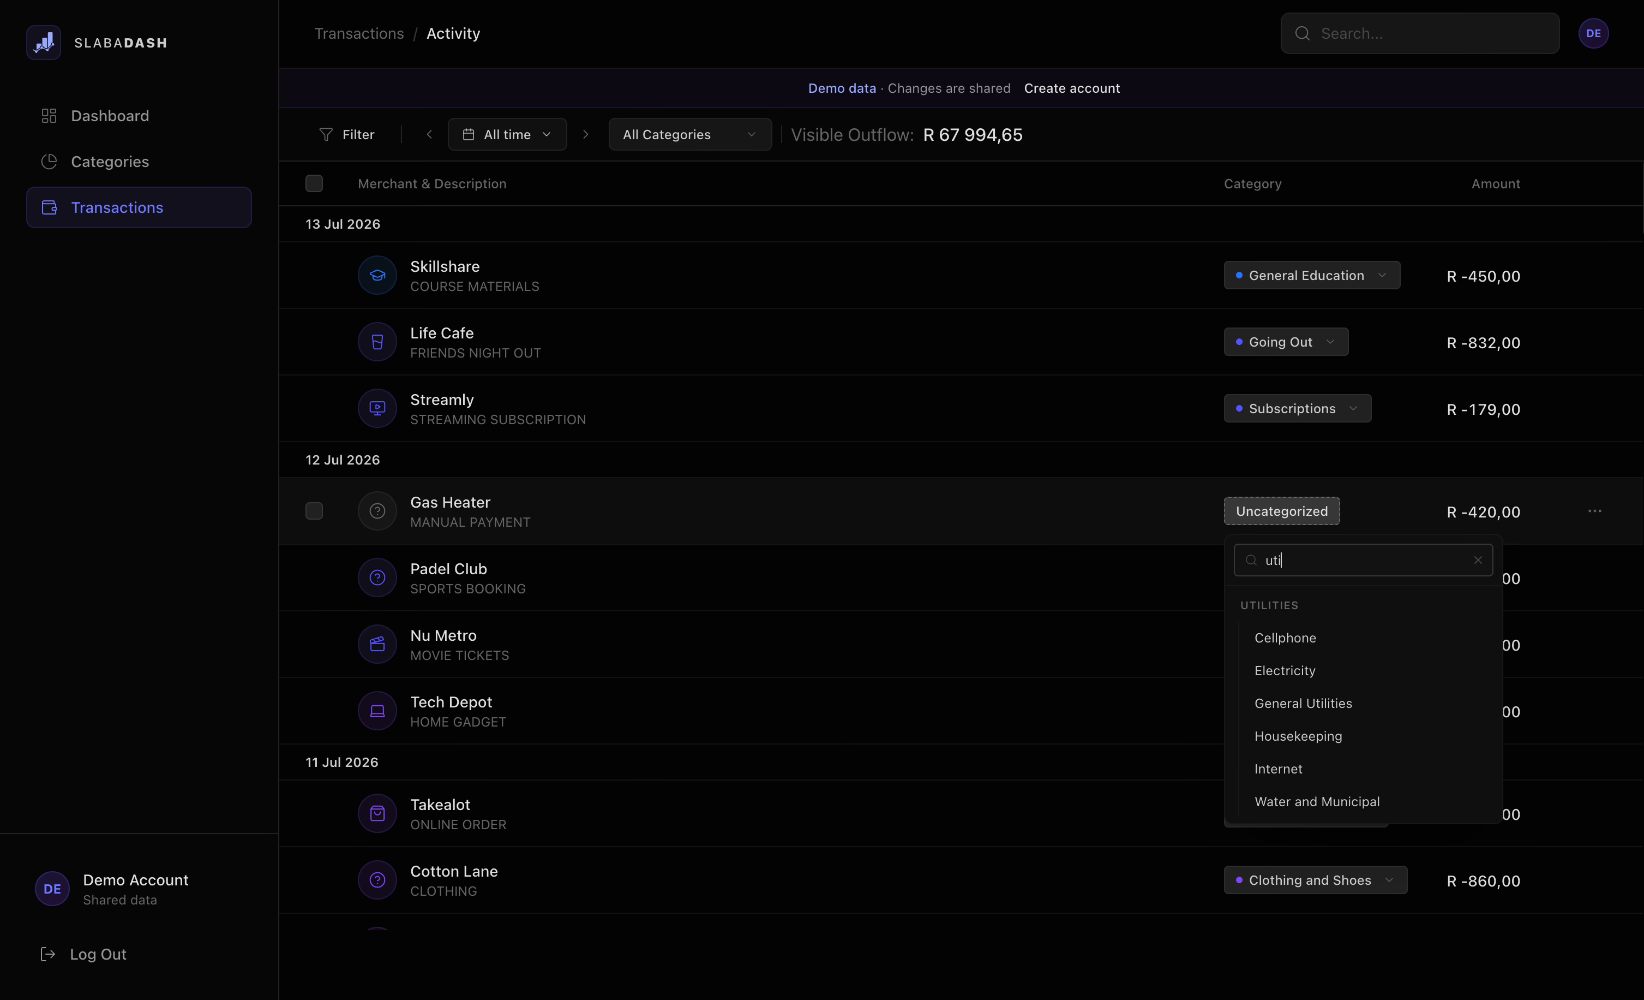
{"action": "left_click", "coordinate": [1347, 705]}
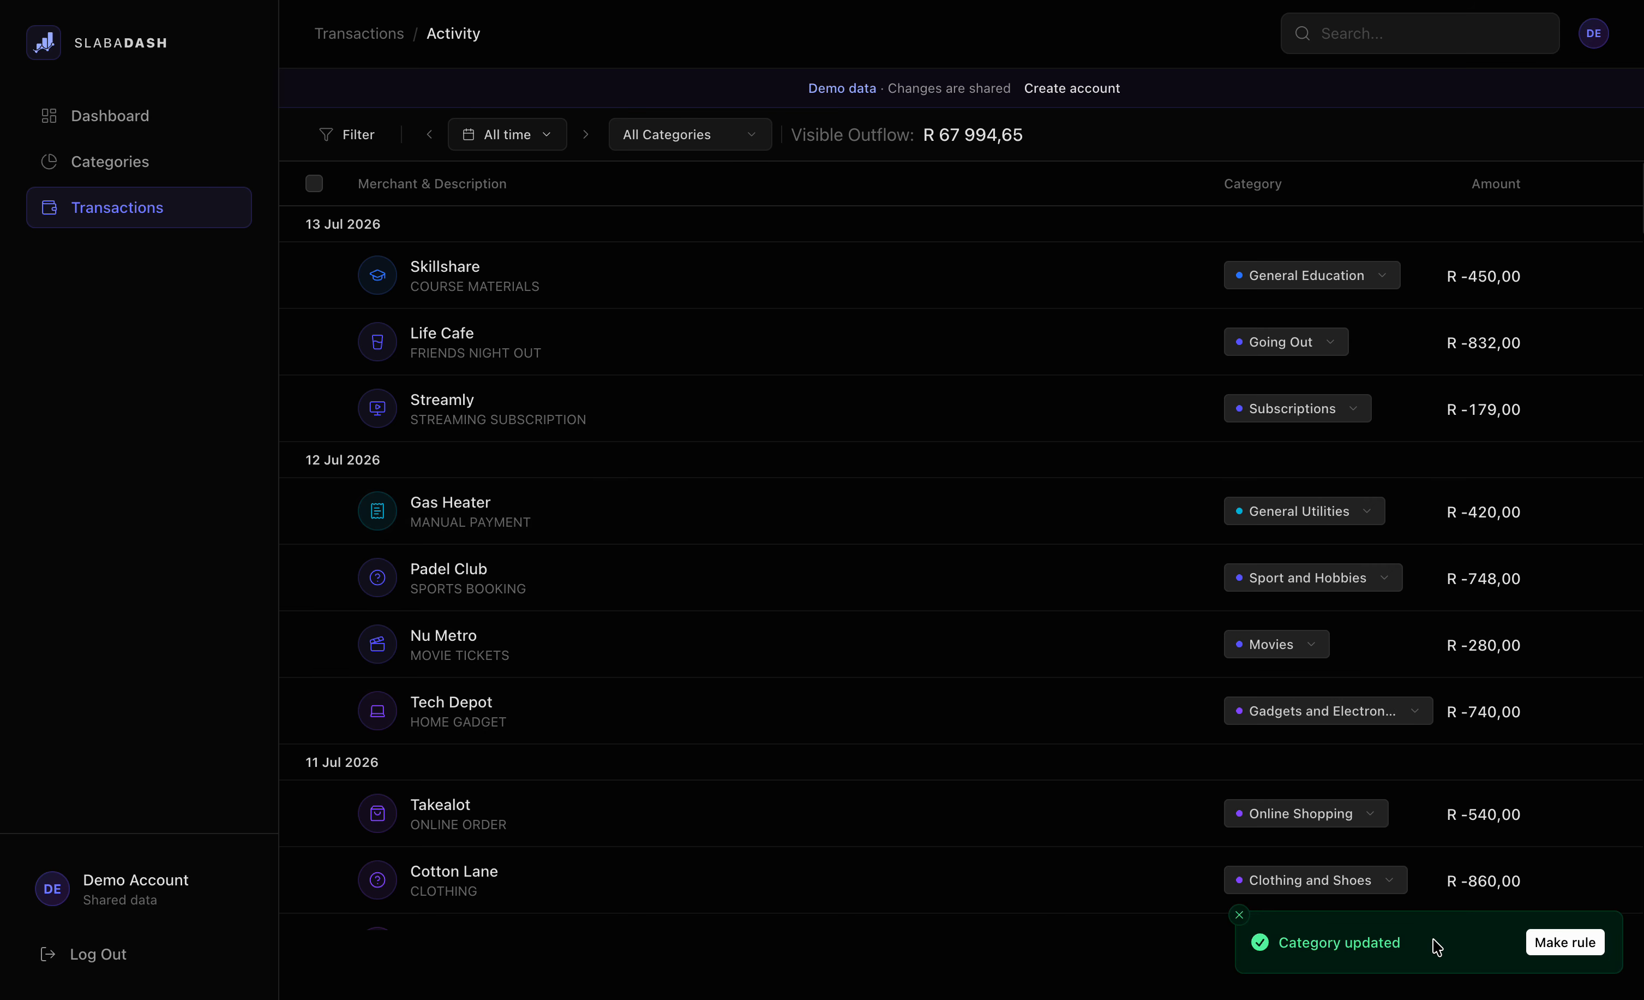
Make a rule assigning Gas Heater to General Utilities, enable updating existing transactions, and save it
{"action": "left_click", "coordinate": [1572, 950]}
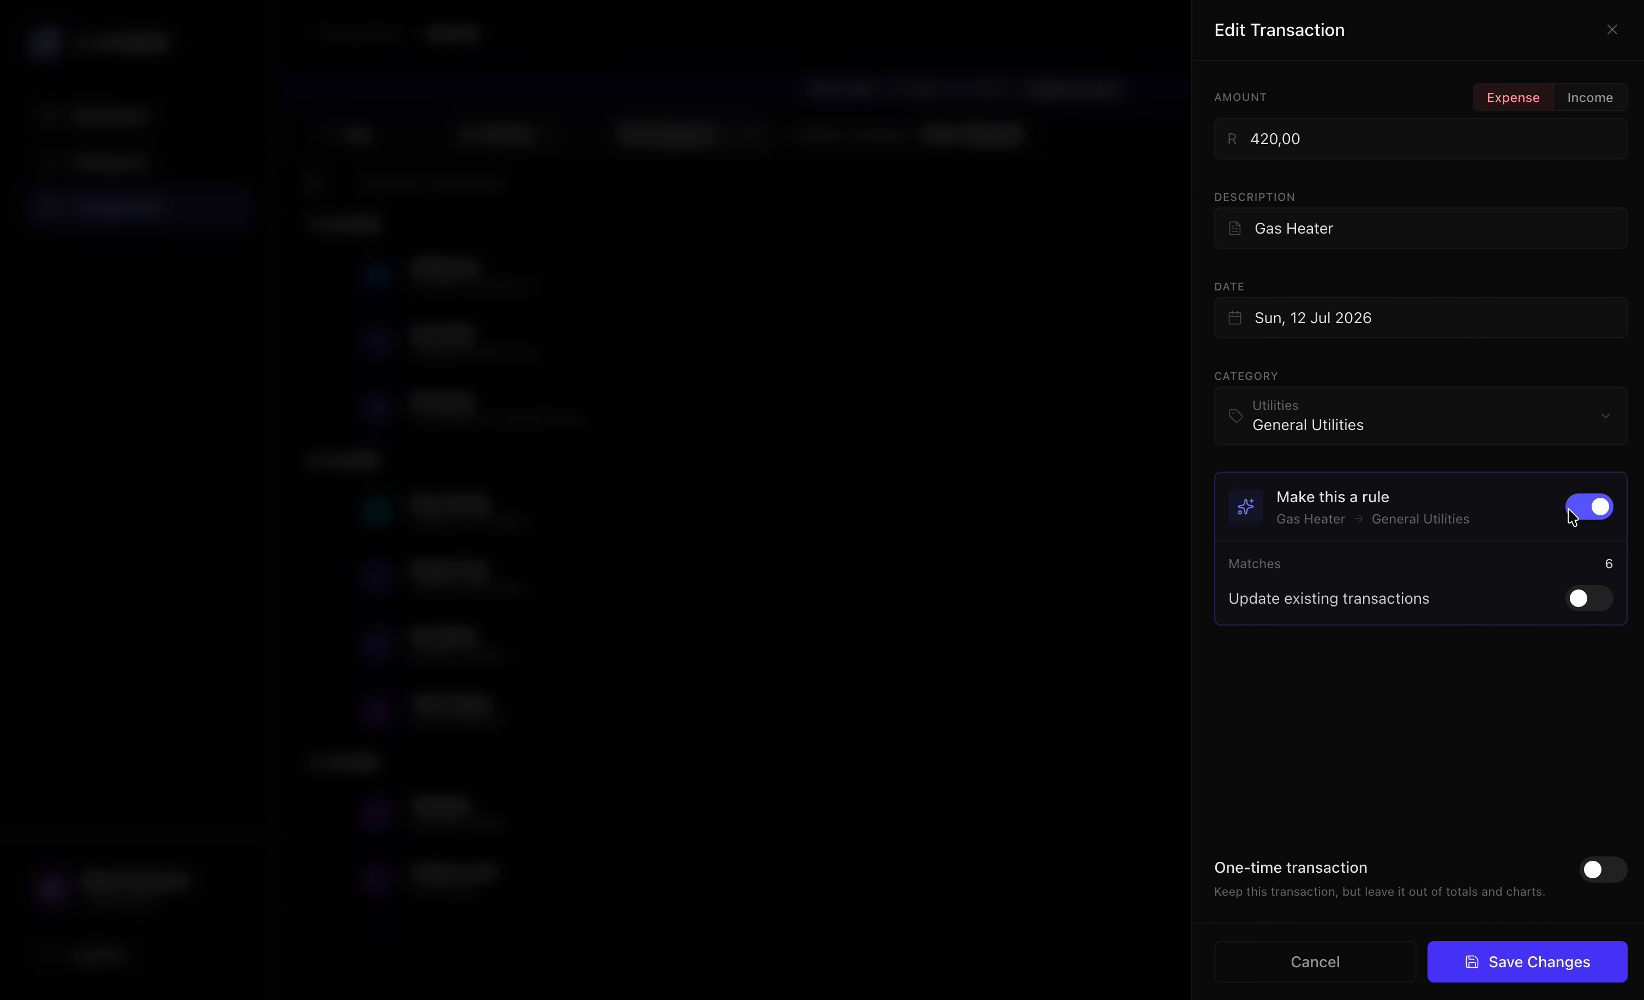
{"action": "left_click", "coordinate": [1572, 601]}
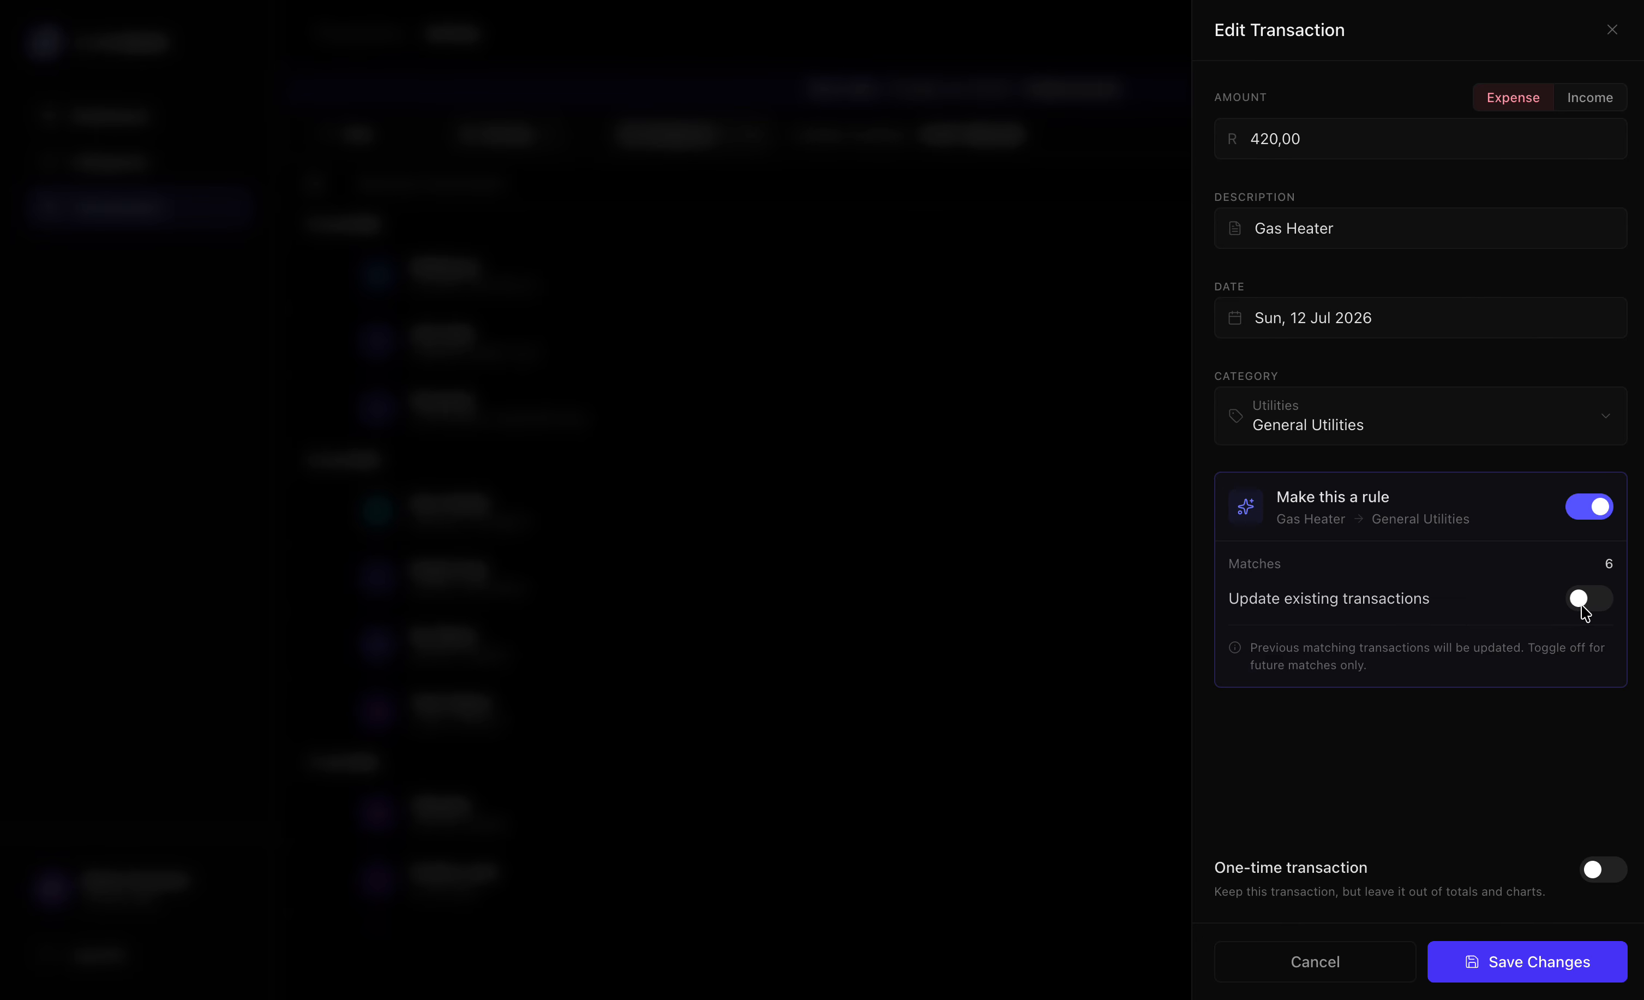
{"action": "left_click", "coordinate": [1517, 968]}
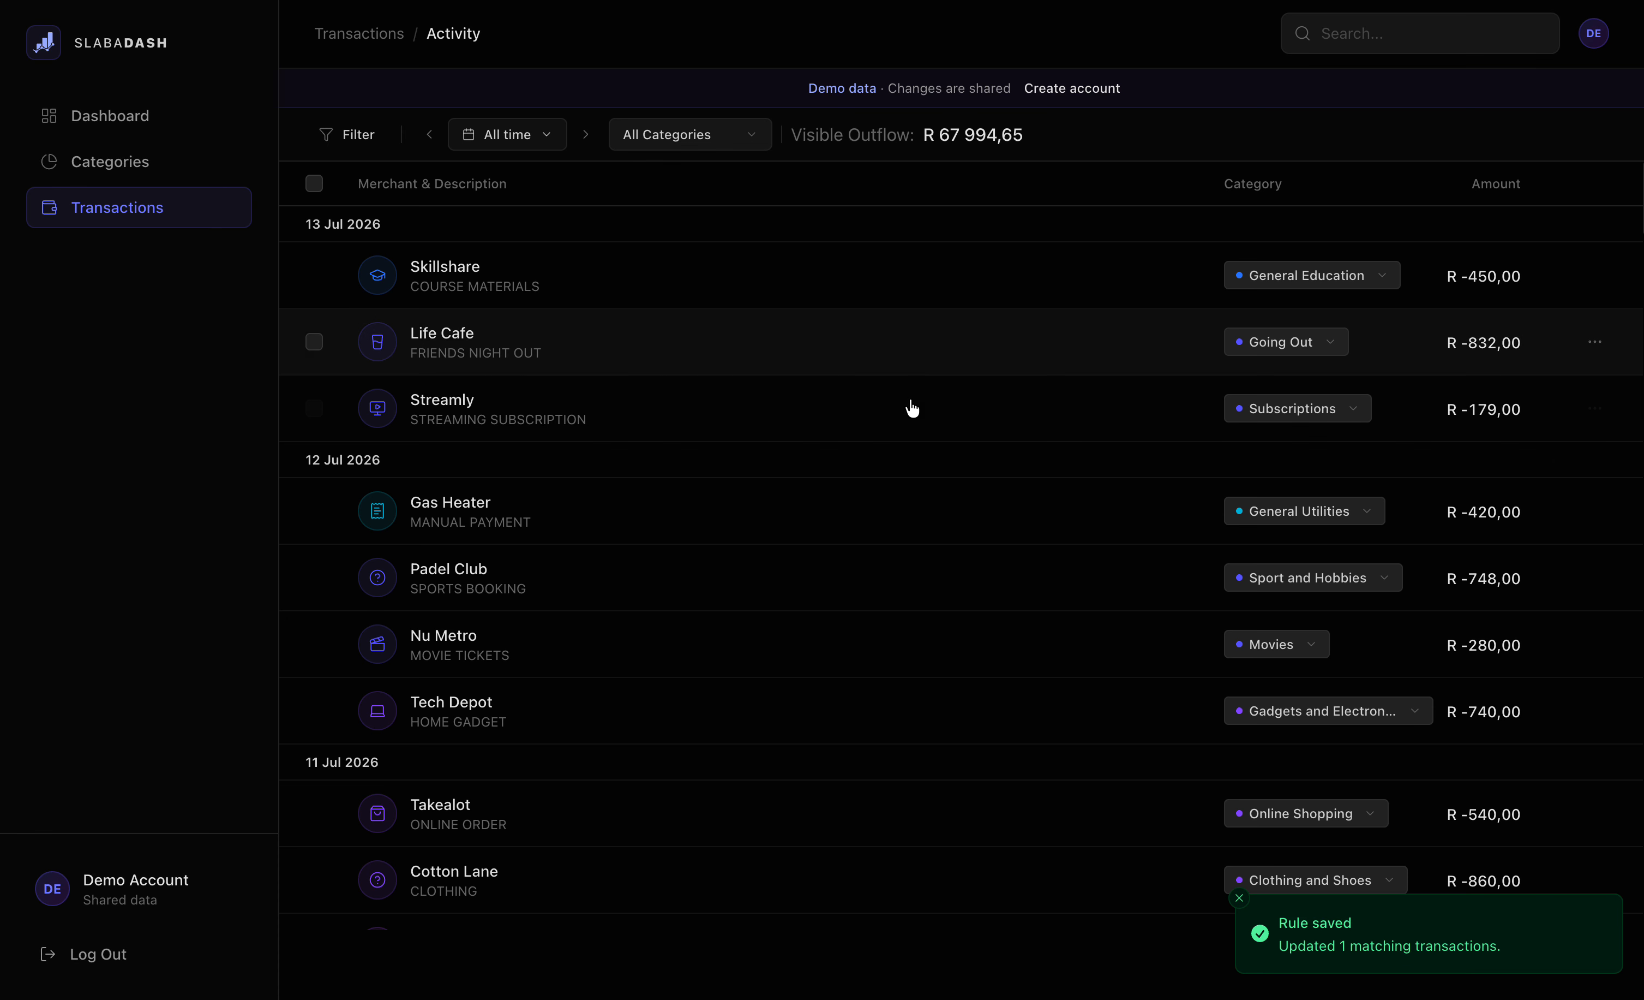
Look through the older transactions and inspect the GoalSave Pocket transaction's details, closing them without changes
{"action": "scroll", "coordinate": [870, 502], "scroll_direction": "down", "scroll_amount": 5}
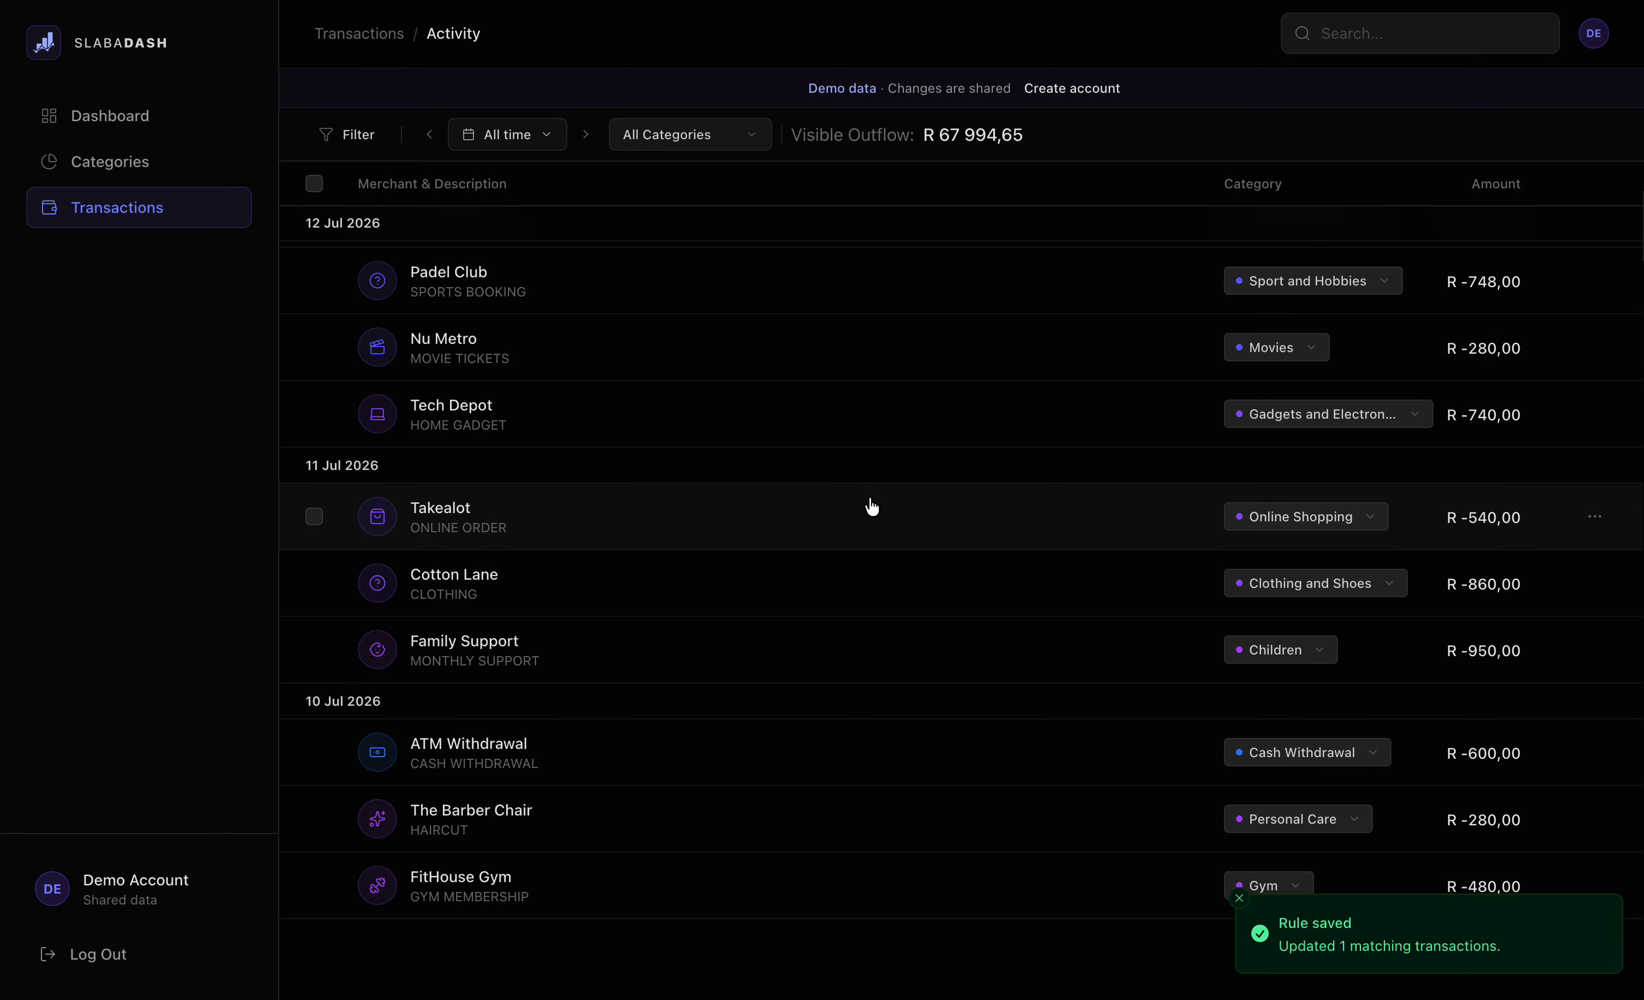
{"action": "scroll", "coordinate": [870, 502], "scroll_direction": "down", "scroll_amount": 1}
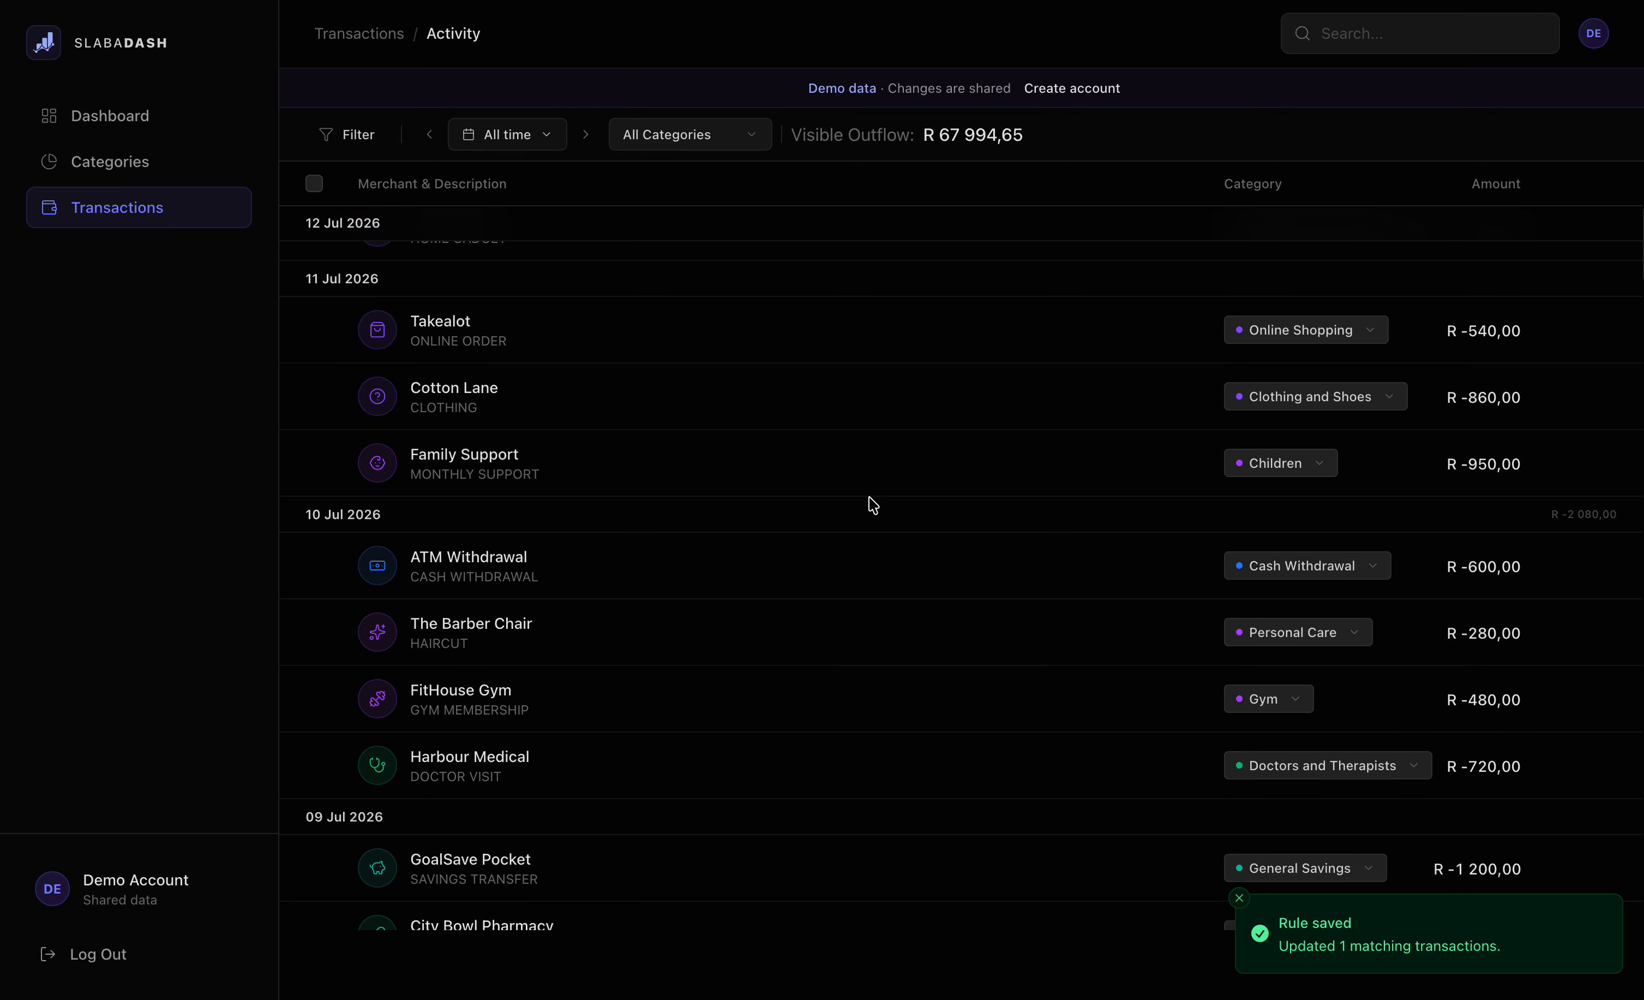
{"action": "scroll", "coordinate": [869, 497], "scroll_direction": "down", "scroll_amount": 4}
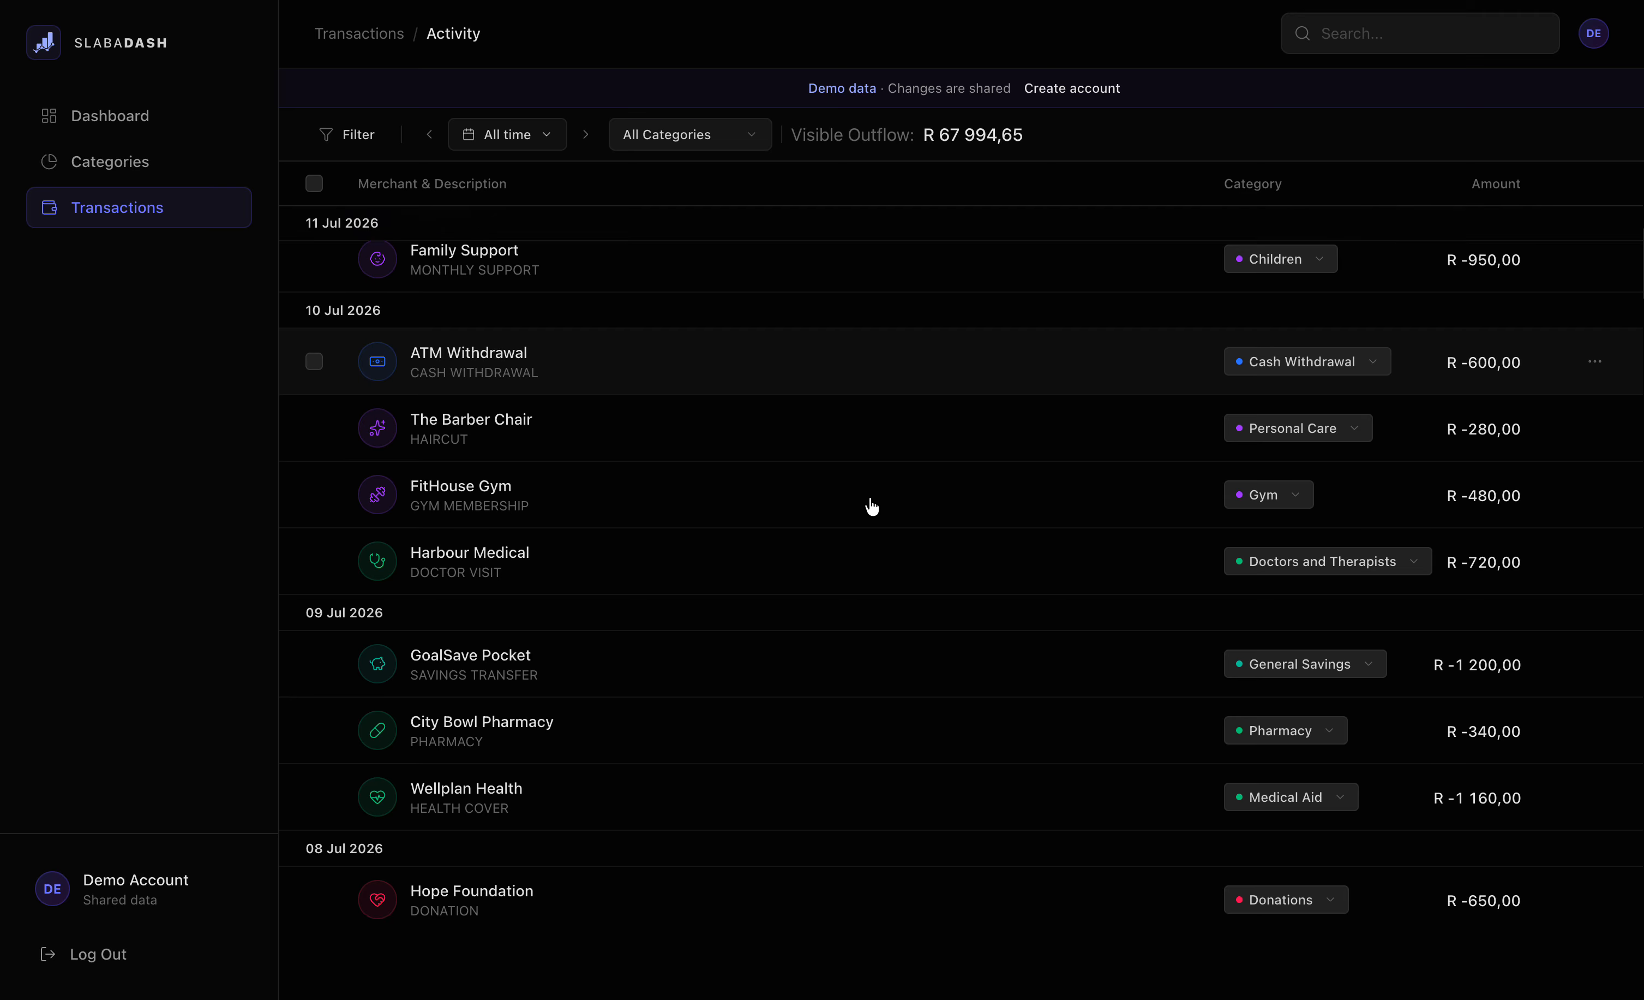
{"action": "left_click", "coordinate": [774, 593]}
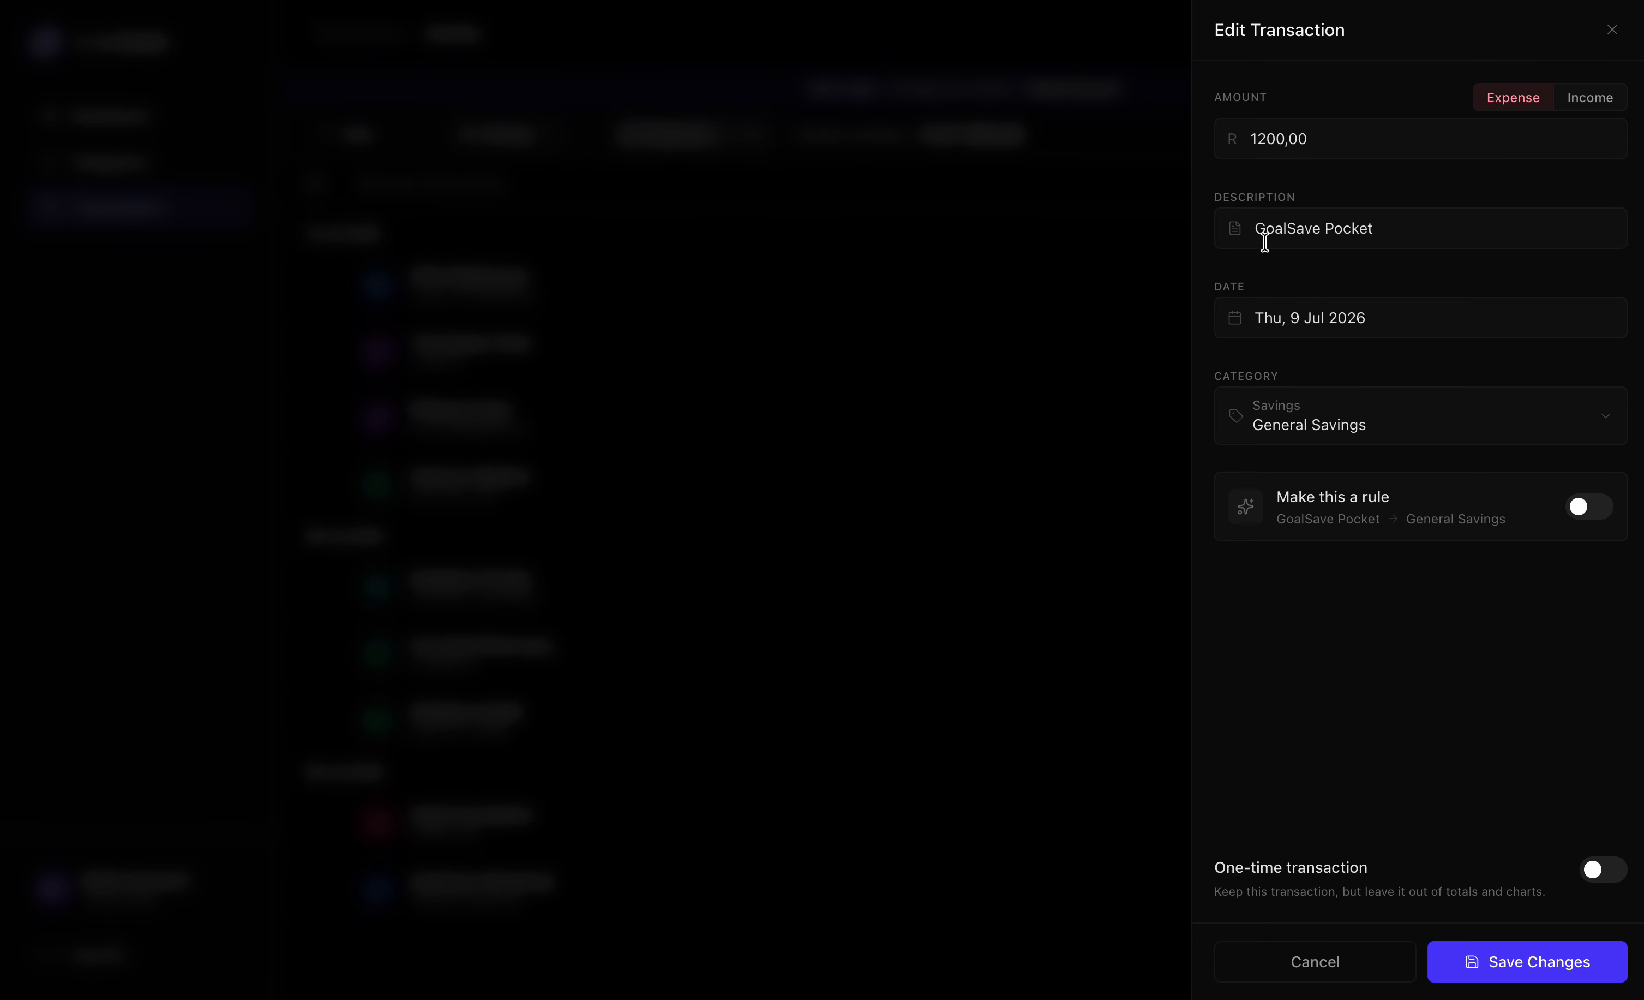
{"action": "left_click", "coordinate": [1358, 441]}
{"action": "left_click", "coordinate": [1076, 458]}
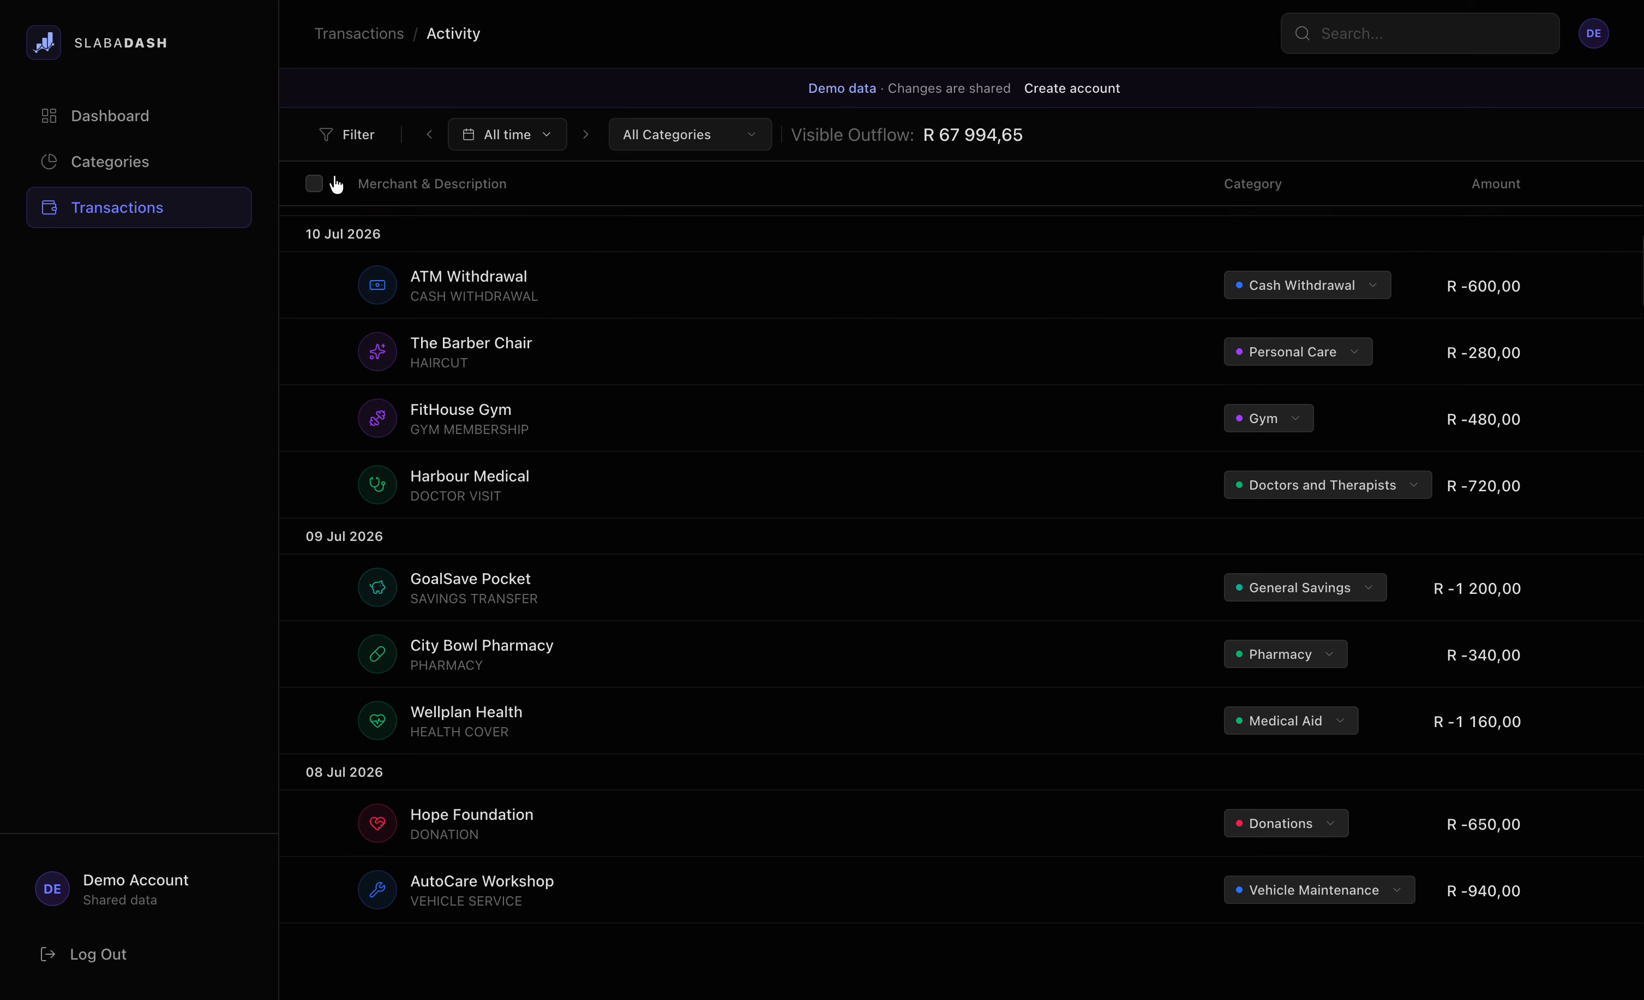
Open the dashboard and examine the July 2026 spending total and its difference from the average
{"action": "left_click", "coordinate": [147, 124]}
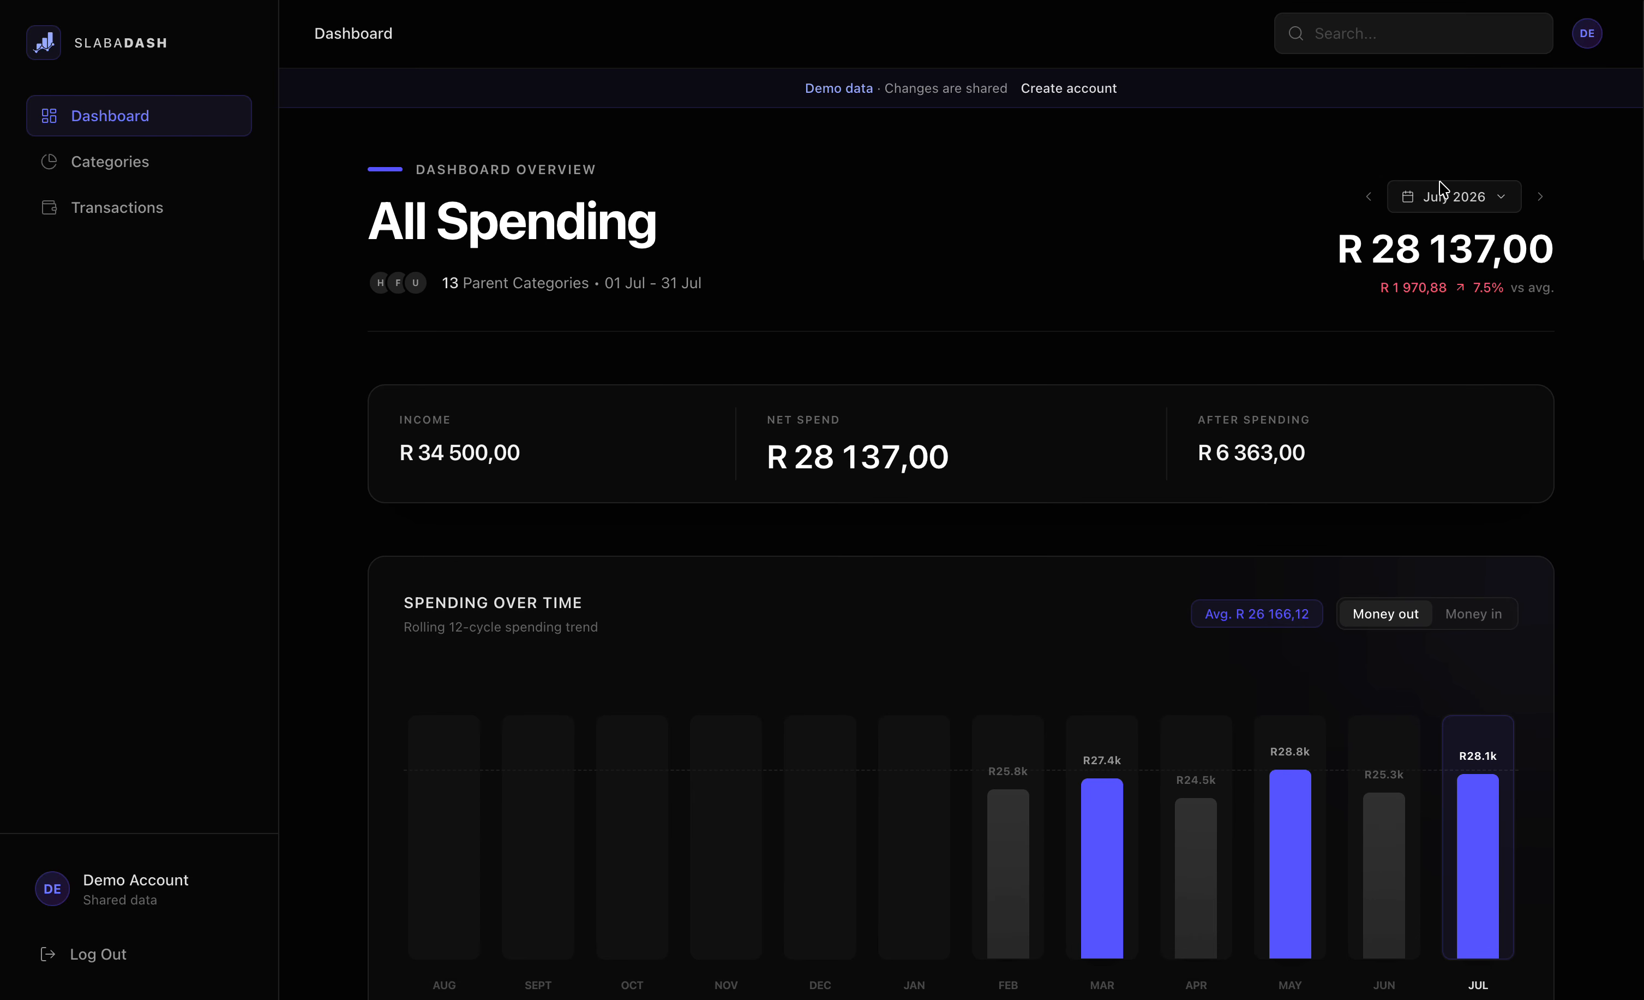
{"action": "left_click_drag", "start_coordinate": [1315, 270], "coordinate": [1620, 276]}
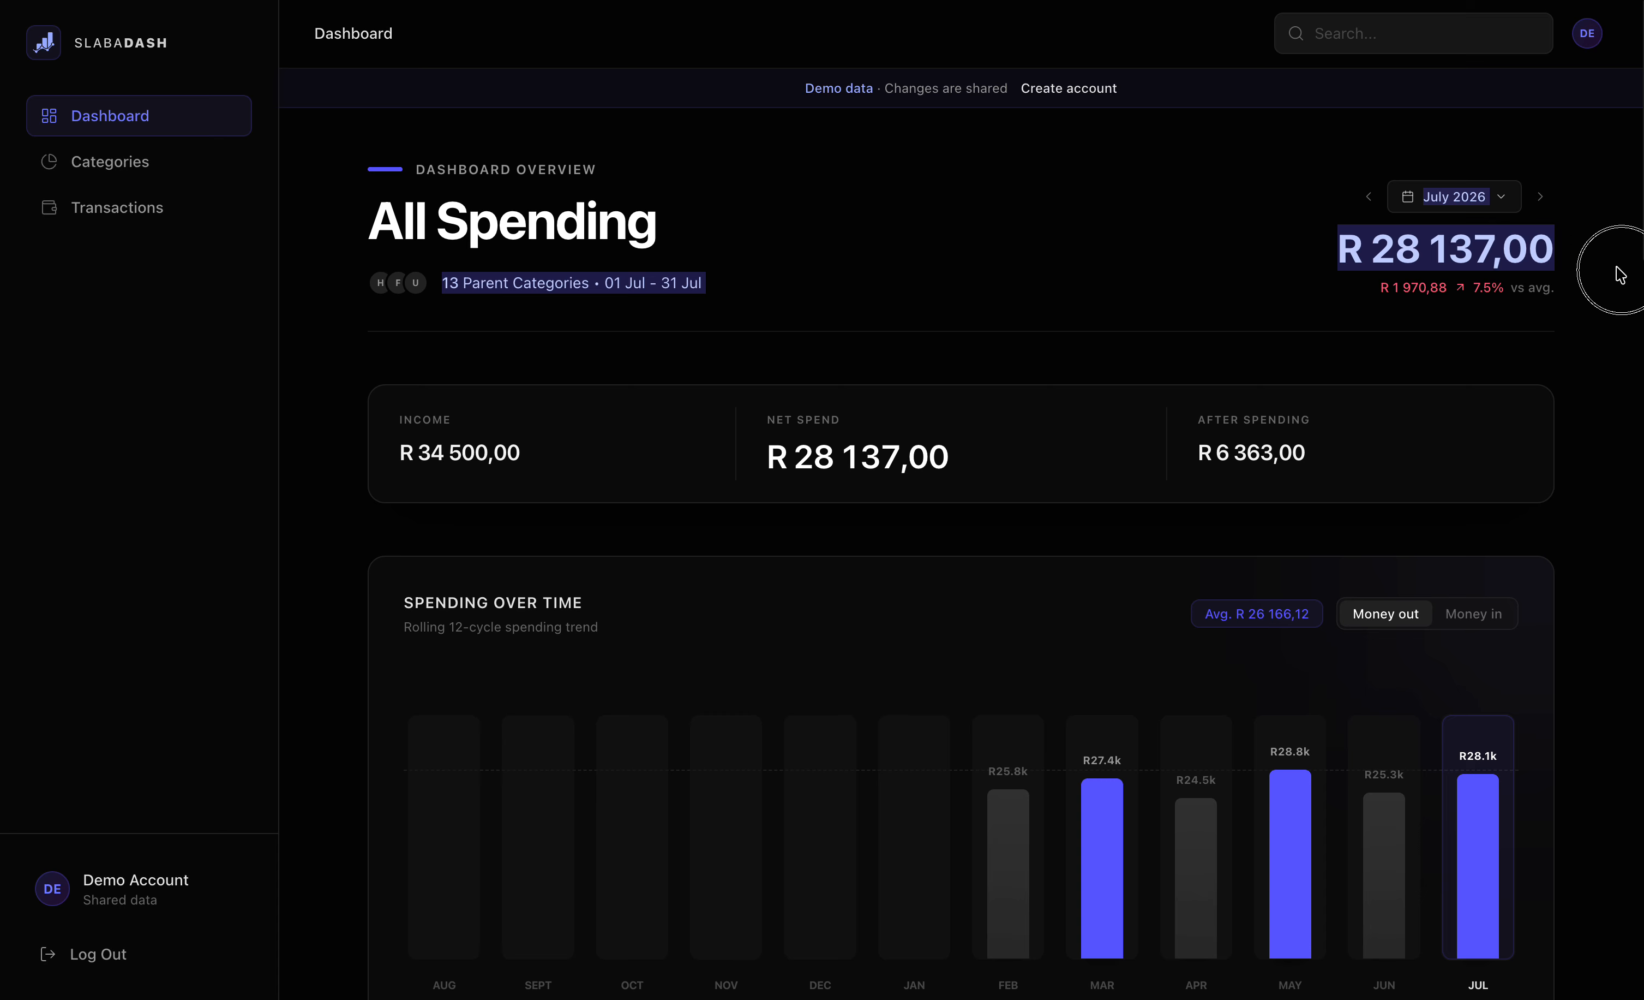
{"action": "left_click", "coordinate": [1282, 293]}
{"action": "left_click_drag", "start_coordinate": [1388, 288], "coordinate": [1426, 288]}
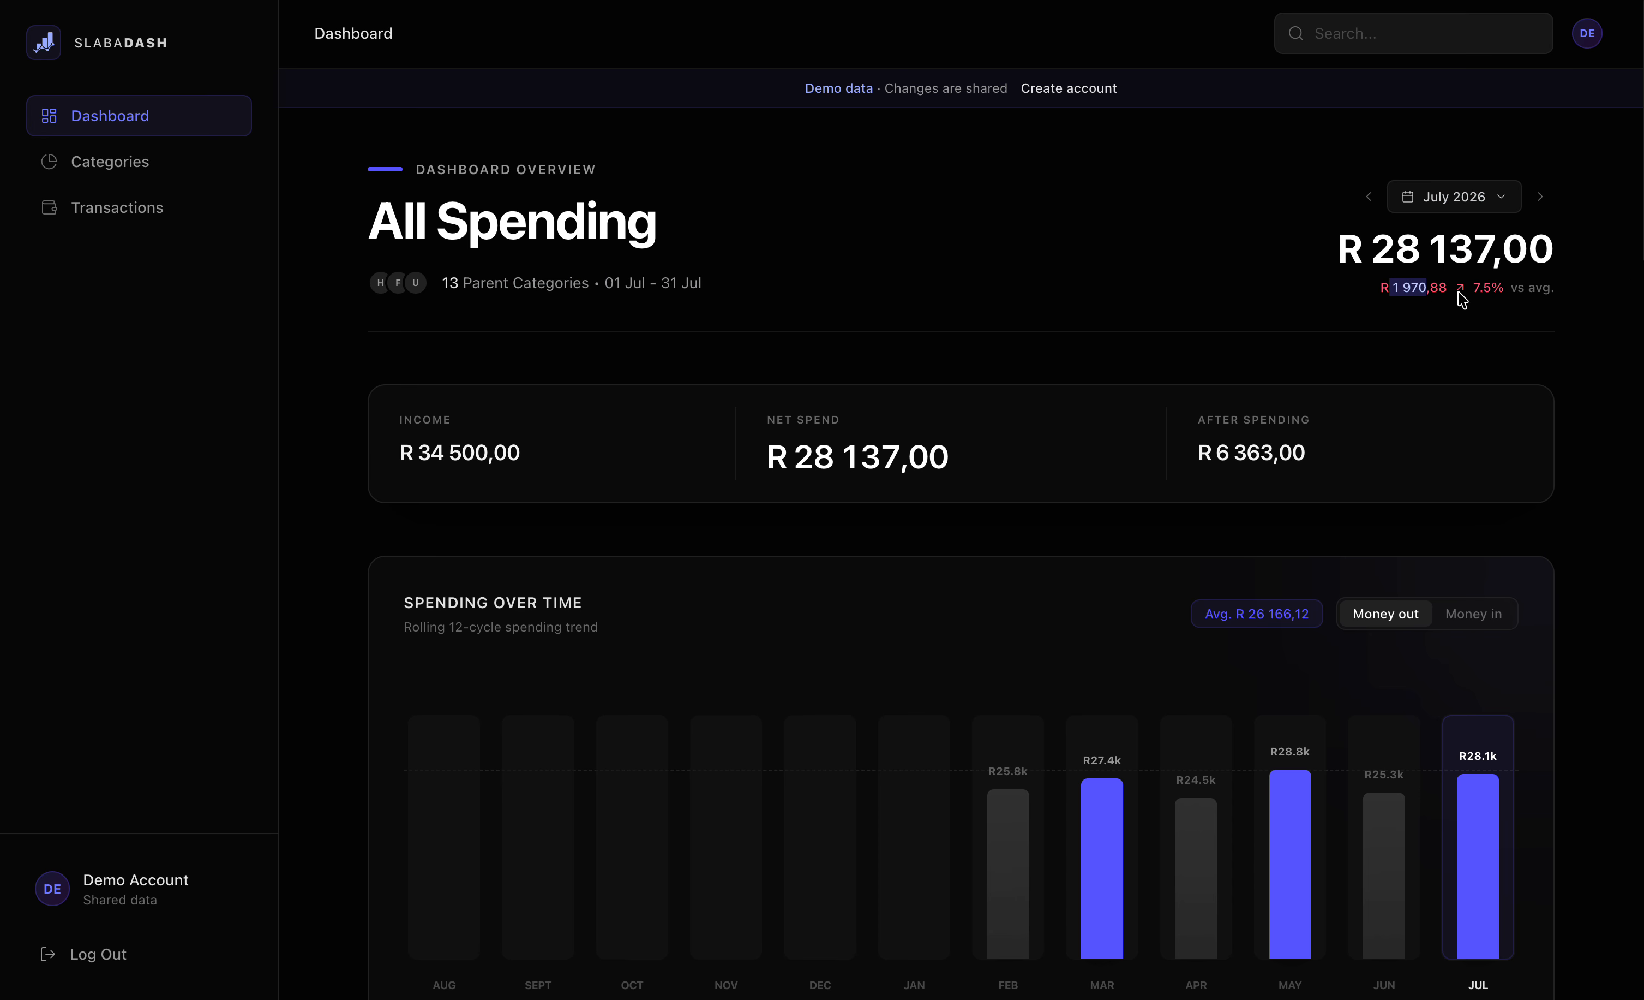
{"action": "left_click", "coordinate": [1398, 326]}
Review the dashboard's income and spending summary and switch the over-time chart to Money in
{"action": "scroll", "coordinate": [837, 292], "scroll_direction": "down", "scroll_amount": 2}
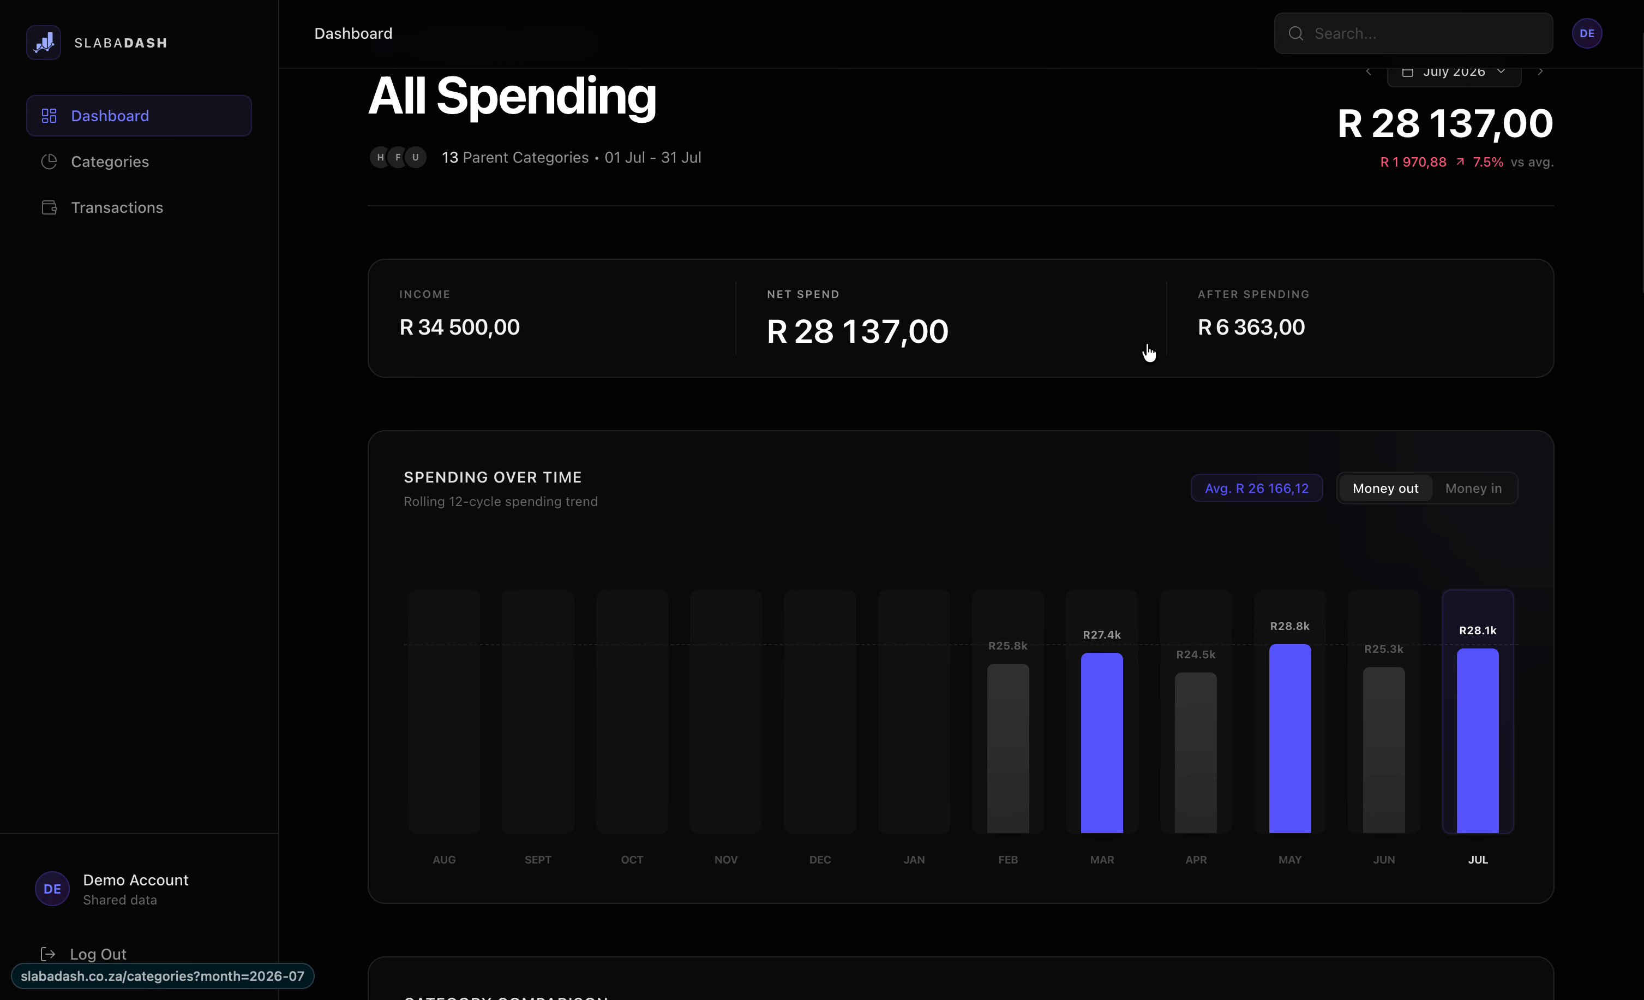
{"action": "scroll", "coordinate": [1194, 396], "scroll_direction": "down", "scroll_amount": 1}
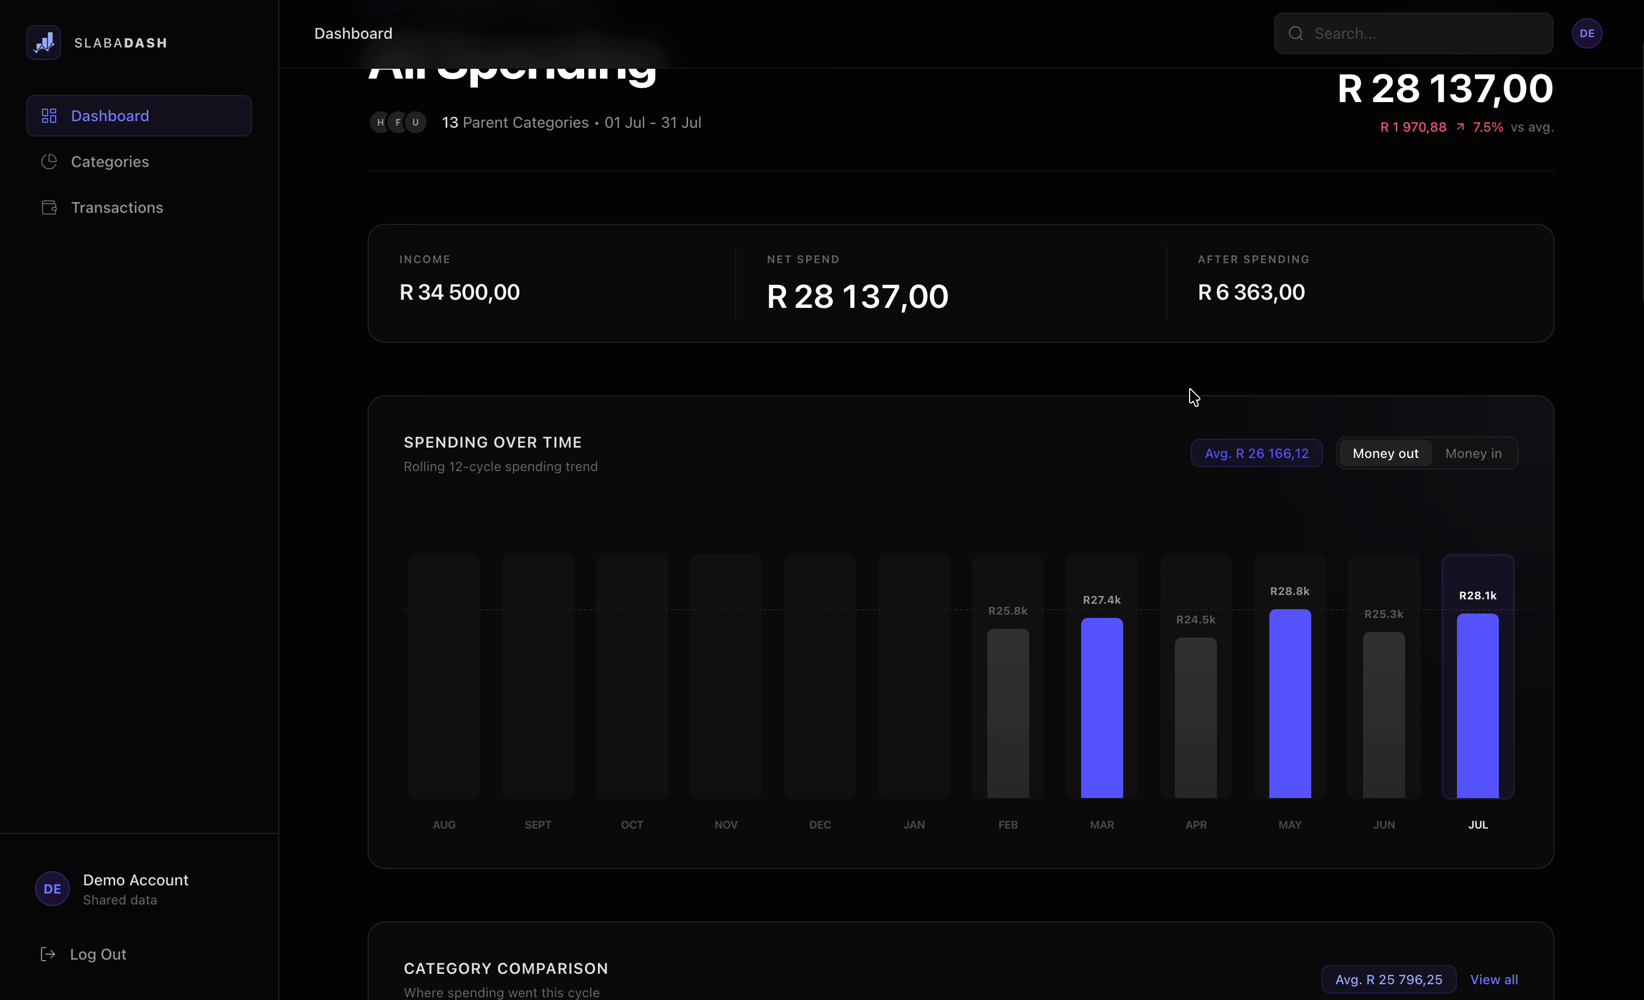
{"action": "left_click", "coordinate": [1489, 459]}
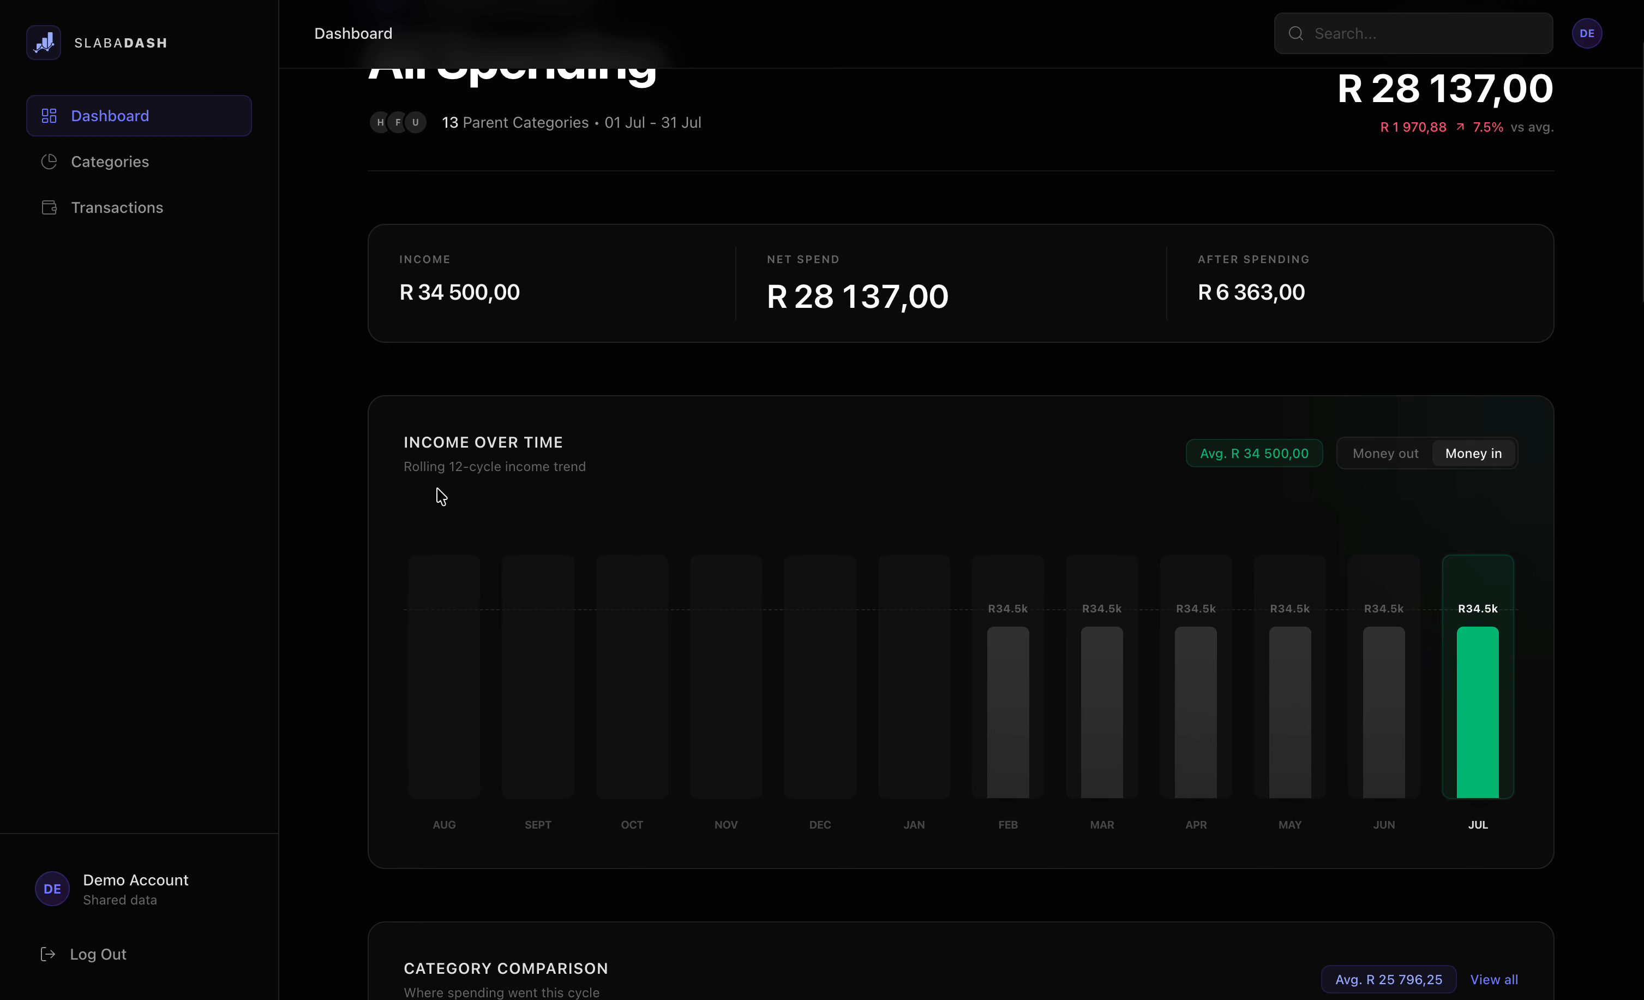
{"action": "mouse_move", "coordinate": [1480, 683]}
Open the category analysis, view the uncategorised transactions from the Needs Sorting insight, and return to the analysis
{"action": "left_click", "coordinate": [118, 161]}
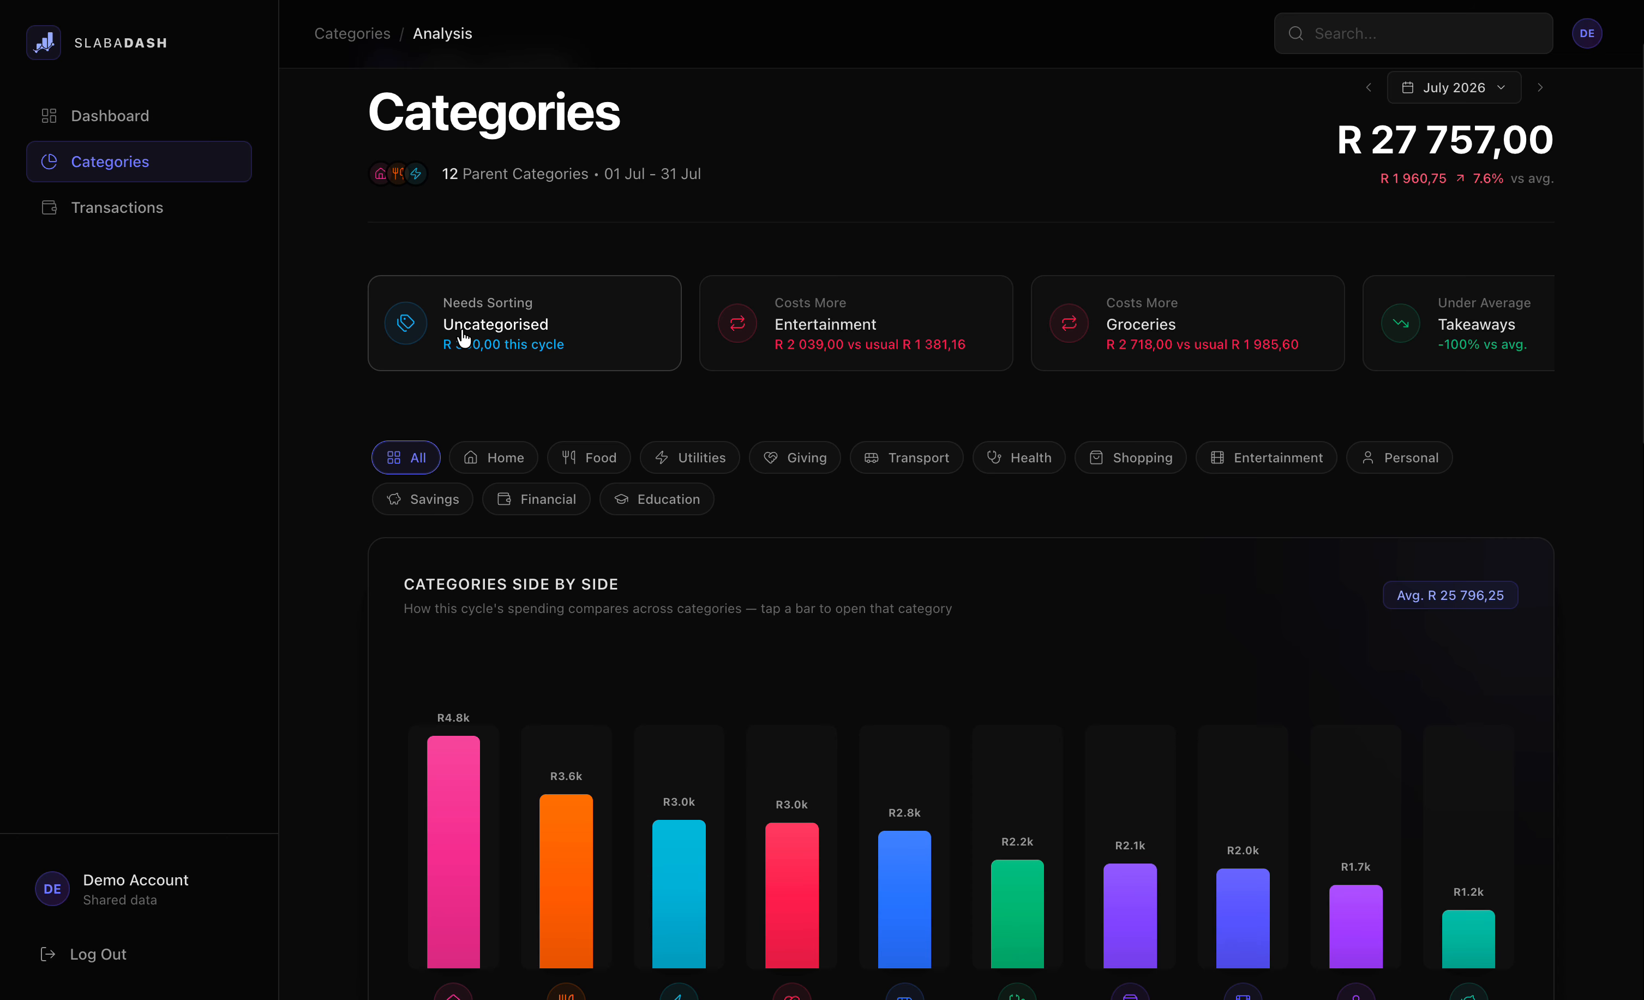
{"action": "left_click", "coordinate": [544, 353]}
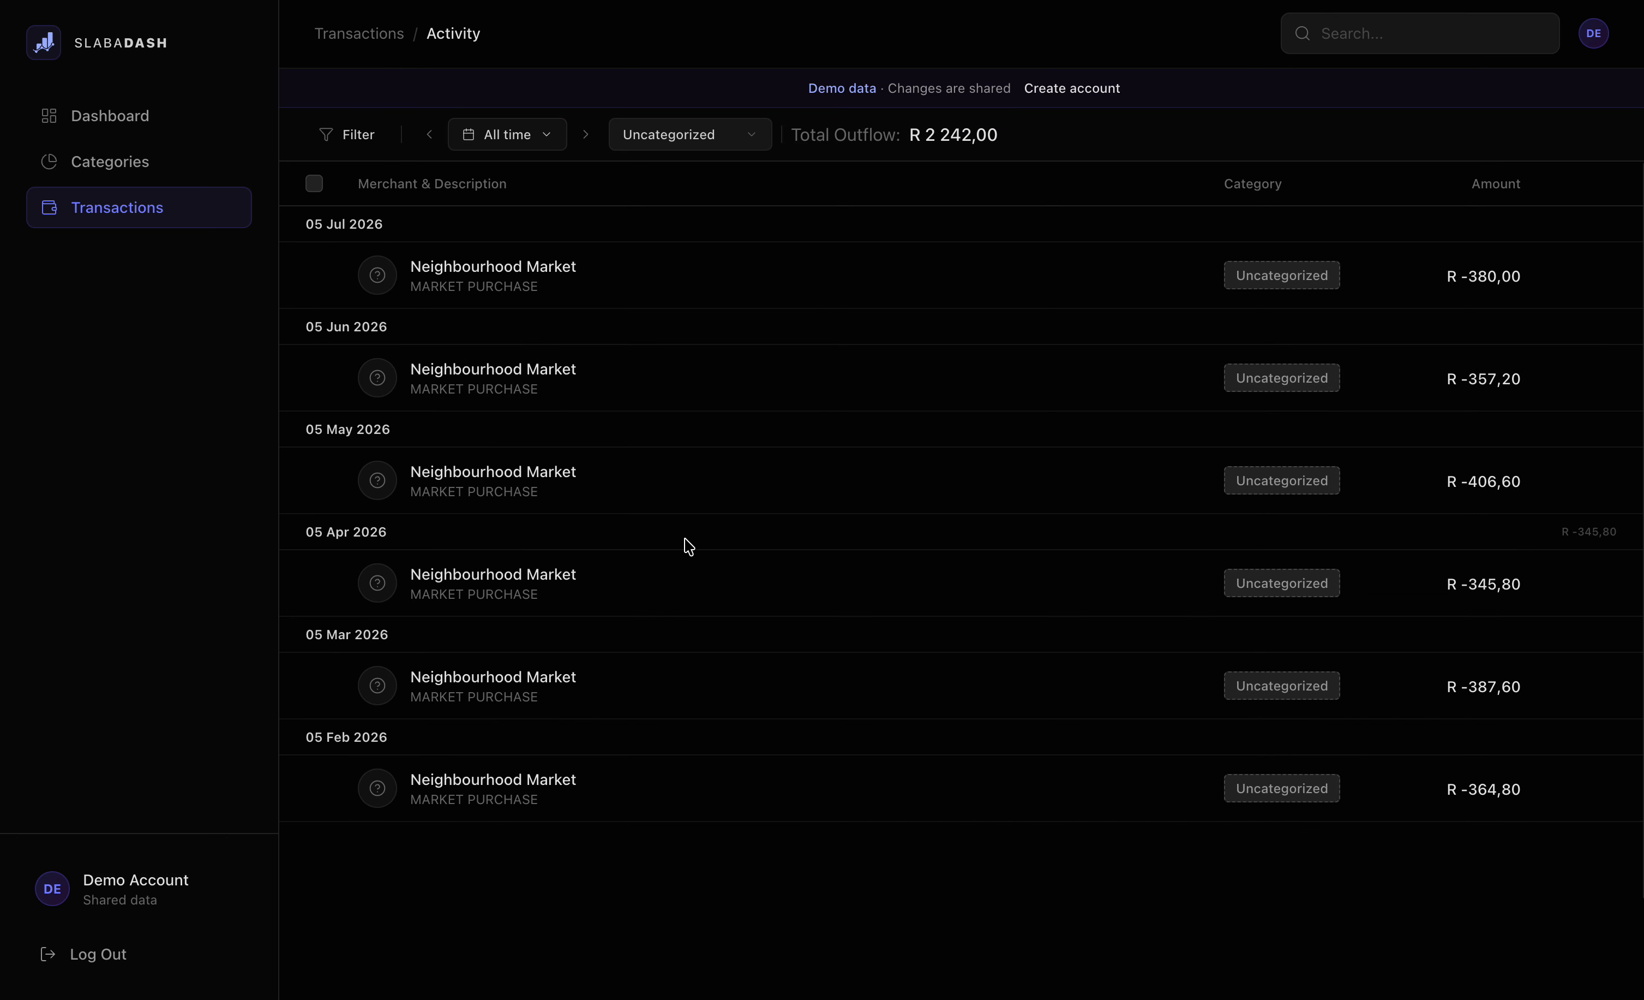
{"action": "scroll", "coordinate": [688, 546], "scroll_direction": "left", "scroll_amount": 3}
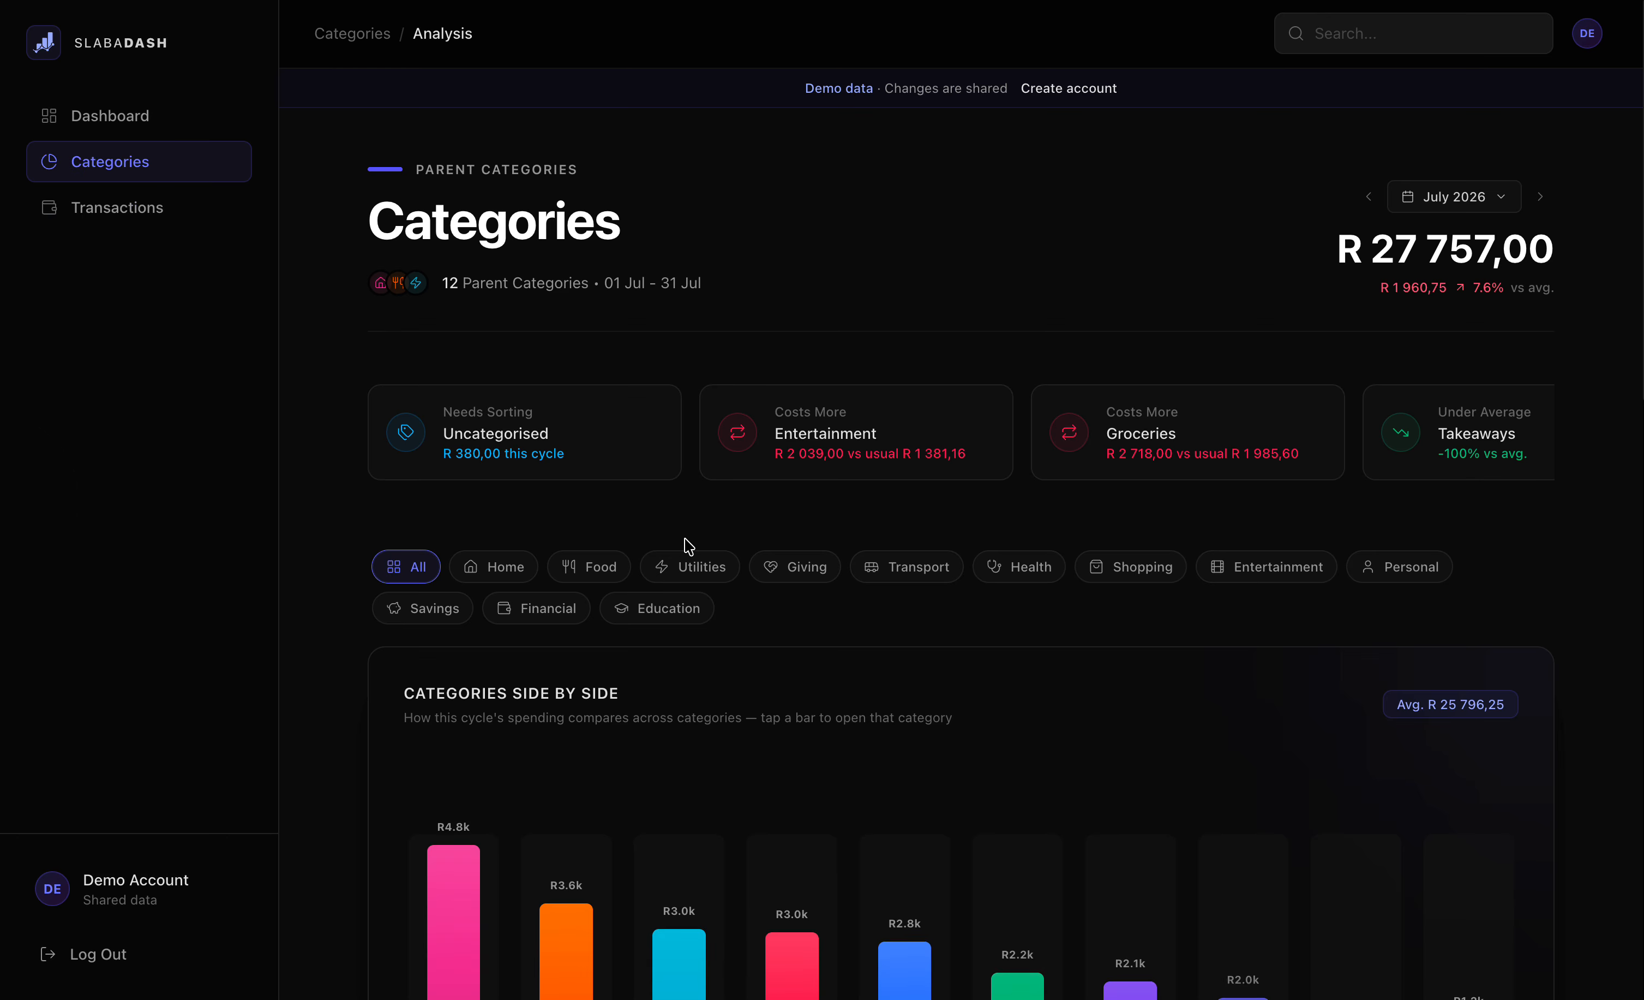
Review the category insight cards and side-by-side spending chart, and show the Home category's spending over time
{"action": "scroll", "coordinate": [694, 526], "scroll_direction": "down", "scroll_amount": 1}
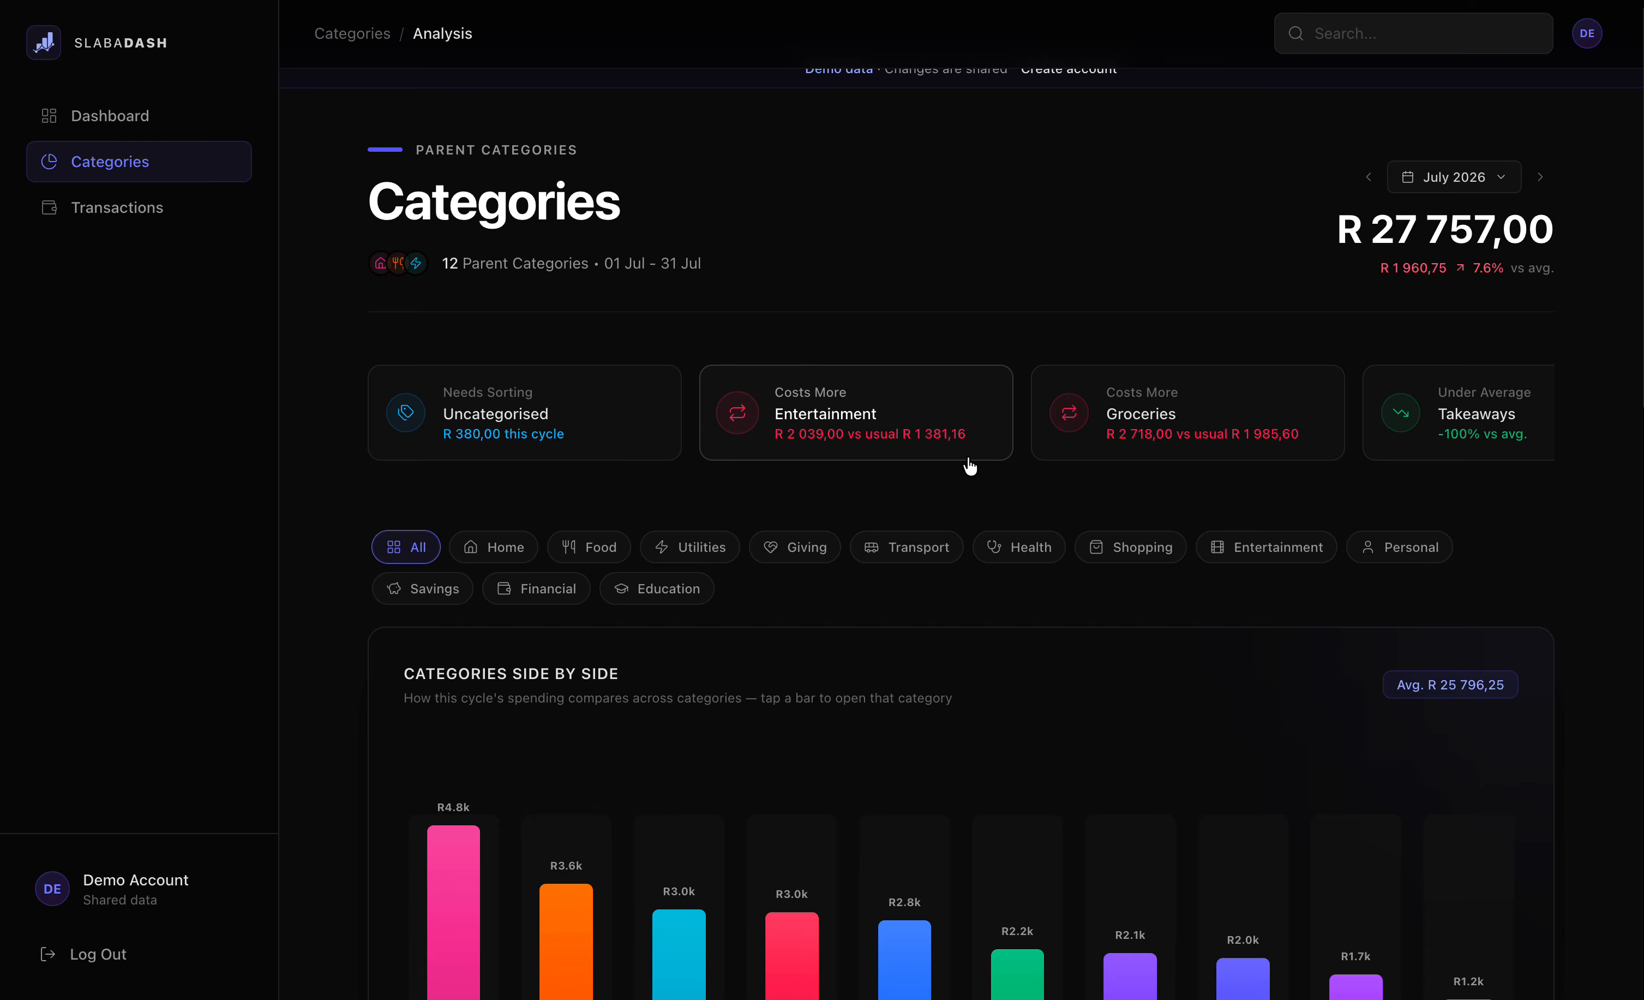
{"action": "scroll", "coordinate": [968, 463], "scroll_direction": "right", "scroll_amount": 3}
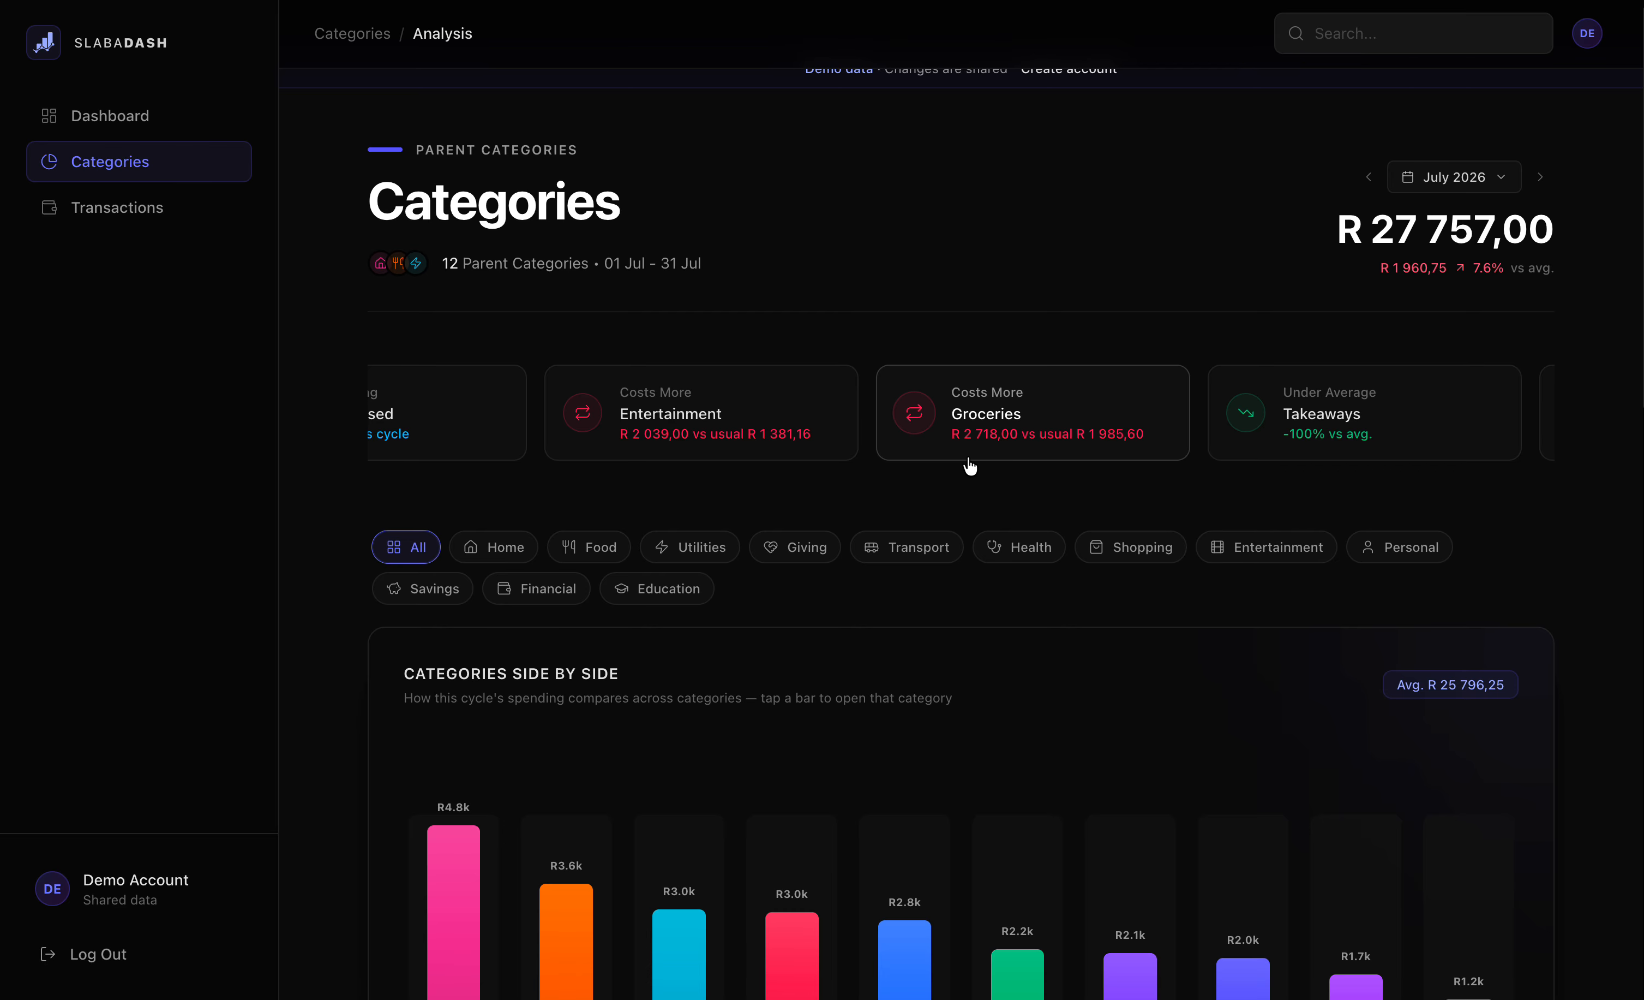
{"action": "scroll", "coordinate": [968, 456], "scroll_direction": "right", "scroll_amount": 3}
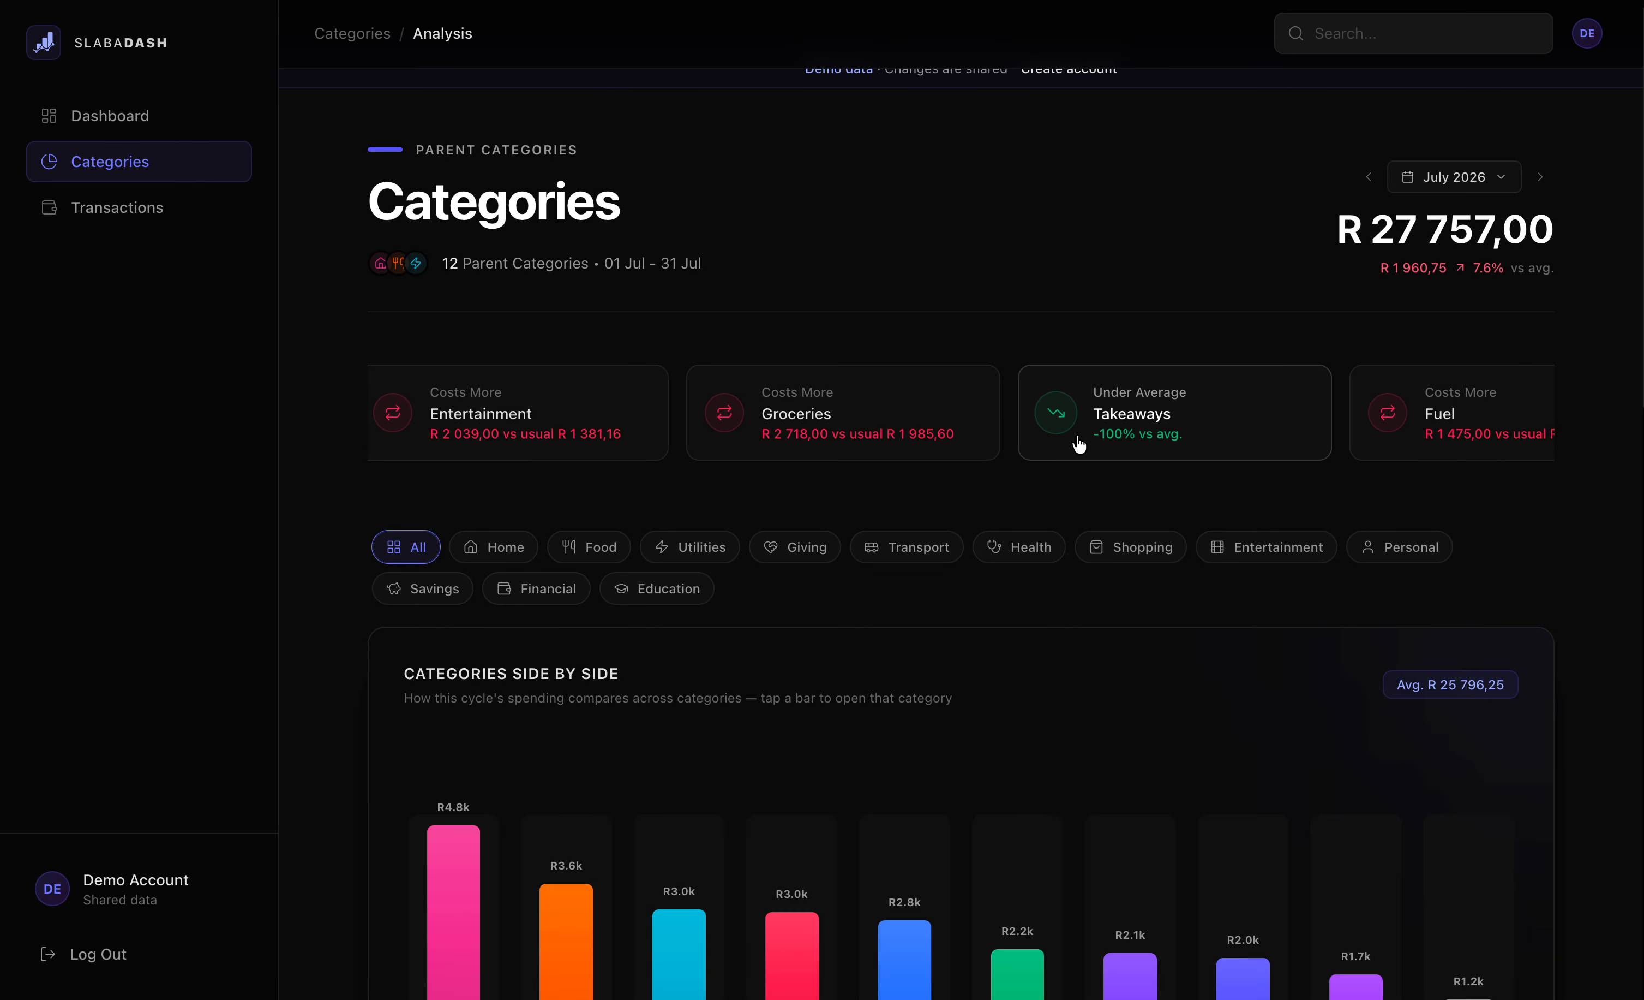
{"action": "scroll", "coordinate": [1078, 443], "scroll_direction": "down", "scroll_amount": 3}
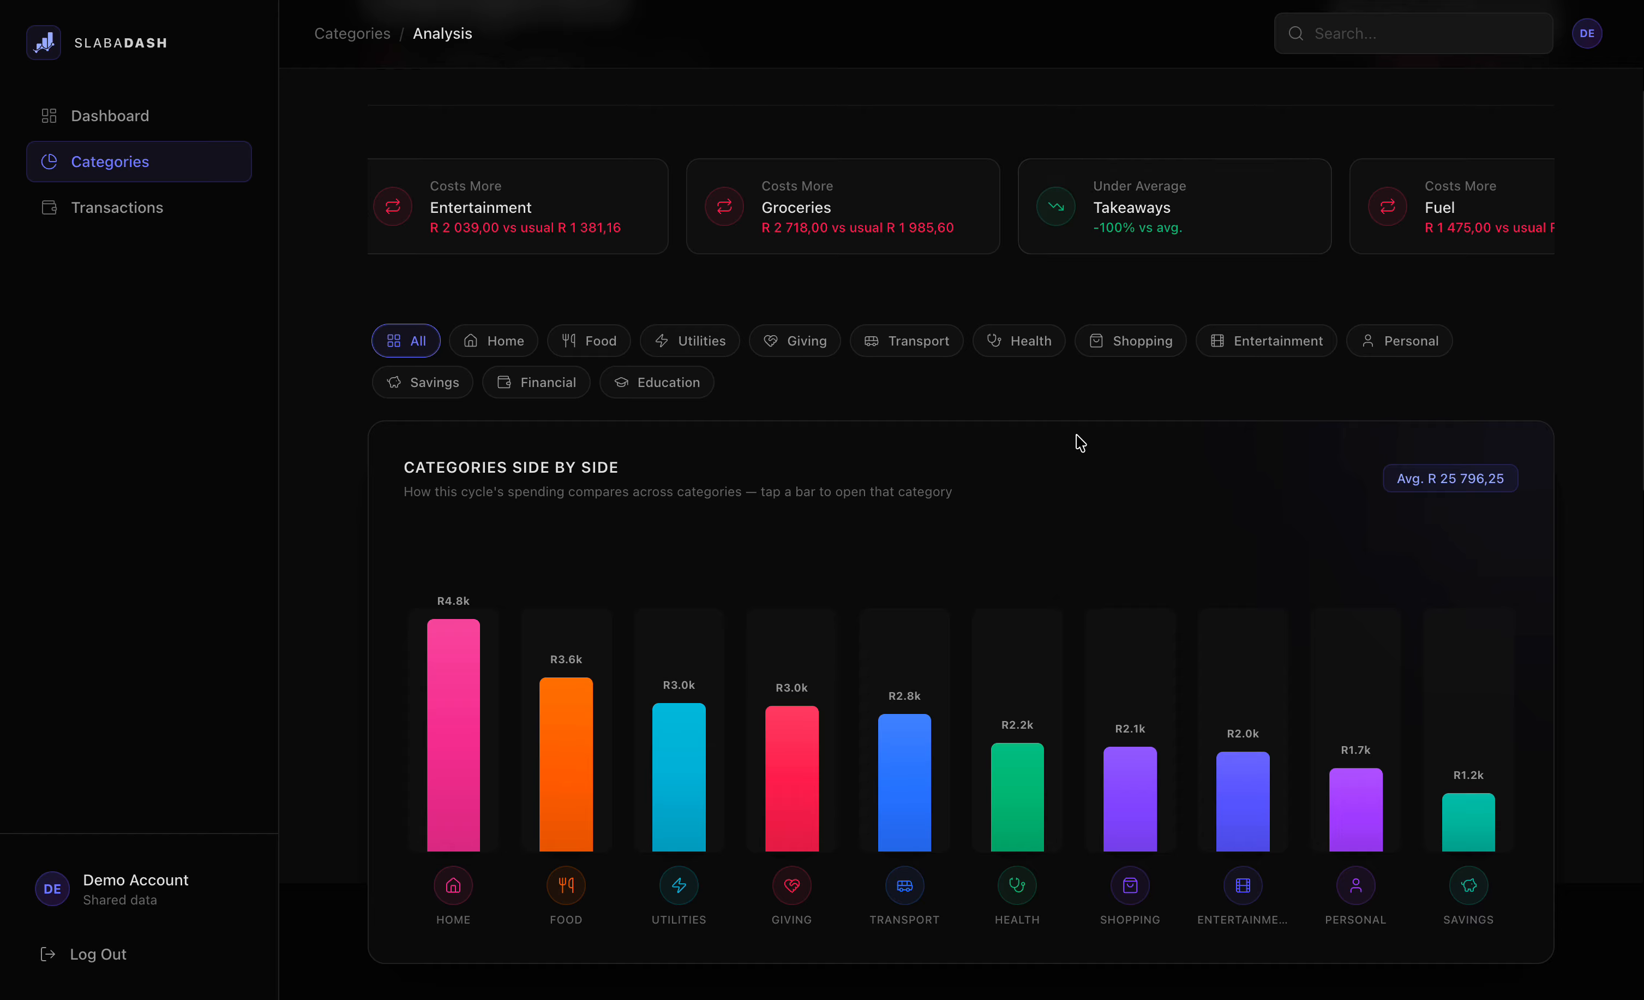
{"action": "scroll", "coordinate": [693, 507], "scroll_direction": "down", "scroll_amount": 1}
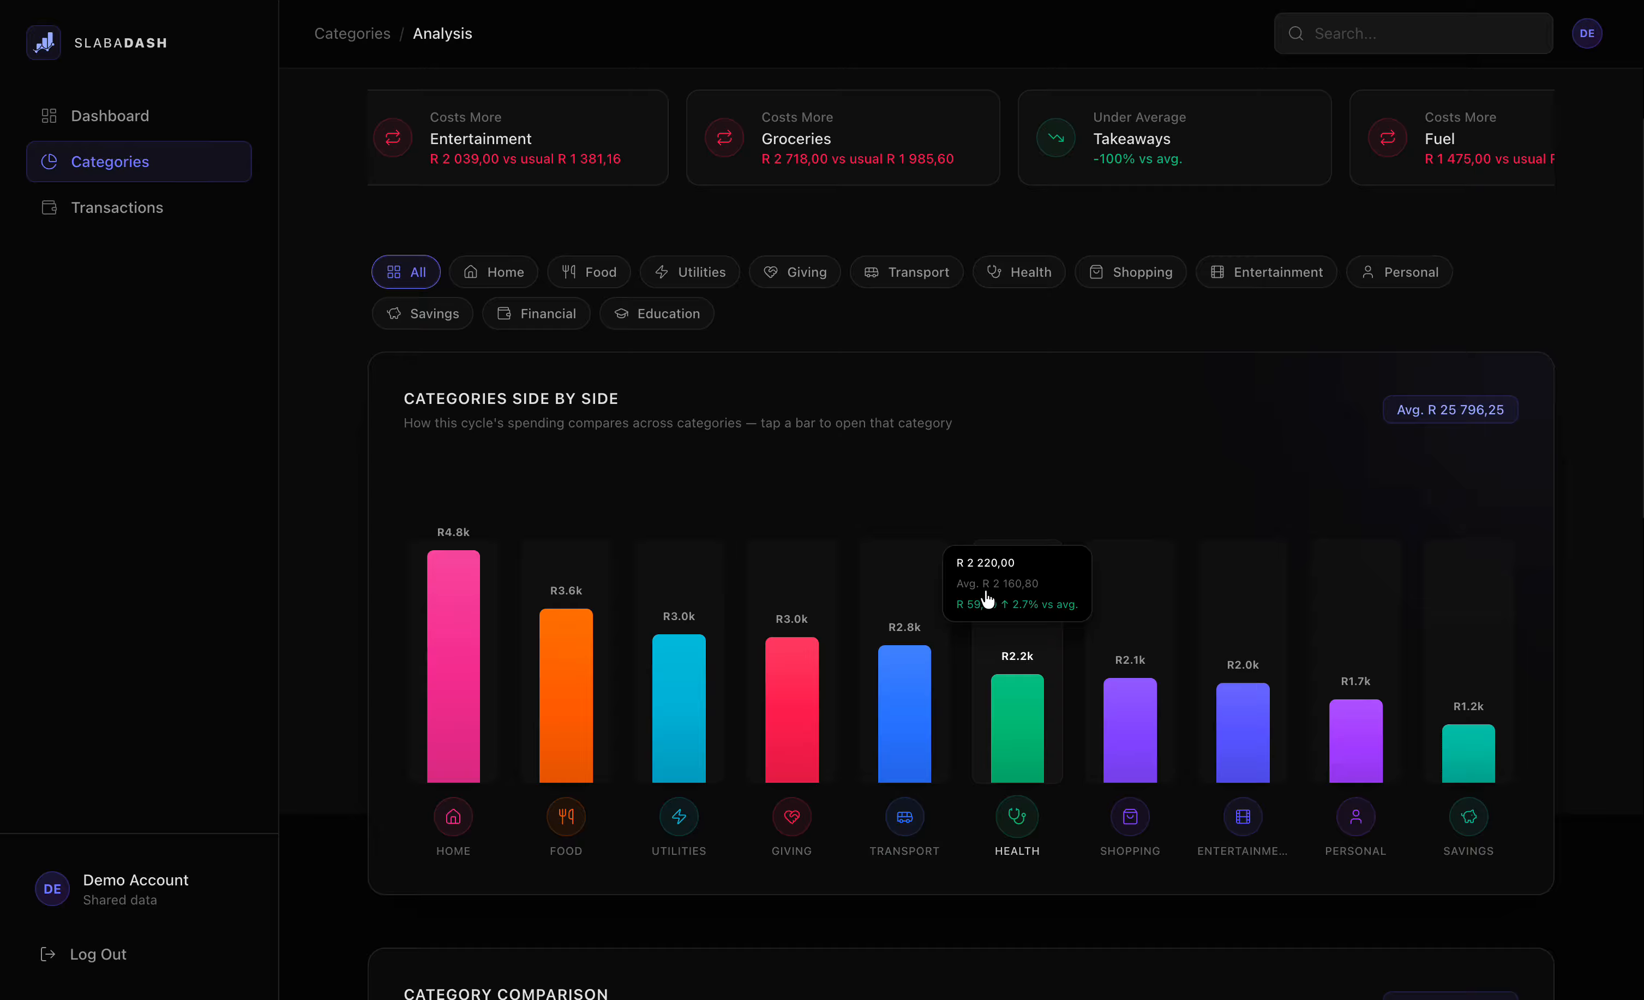
{"action": "left_click", "coordinate": [483, 282]}
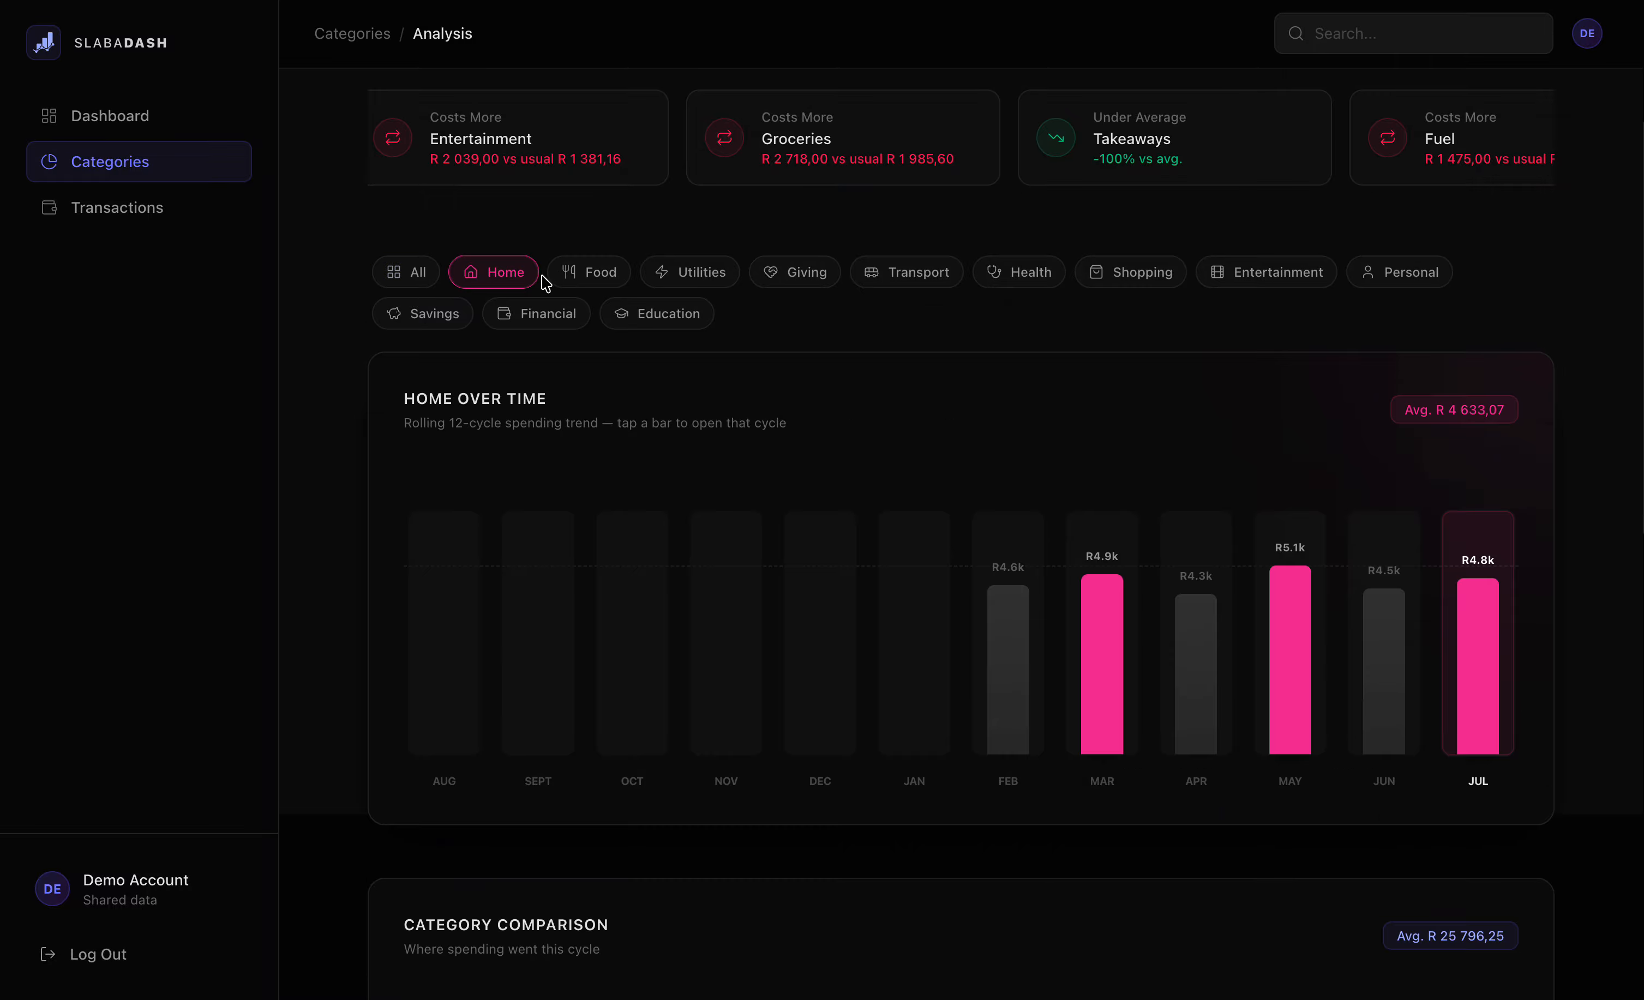
Show Food's spending over time, then open the Food category from the side-by-side chart of all categories
{"action": "left_click", "coordinate": [573, 279]}
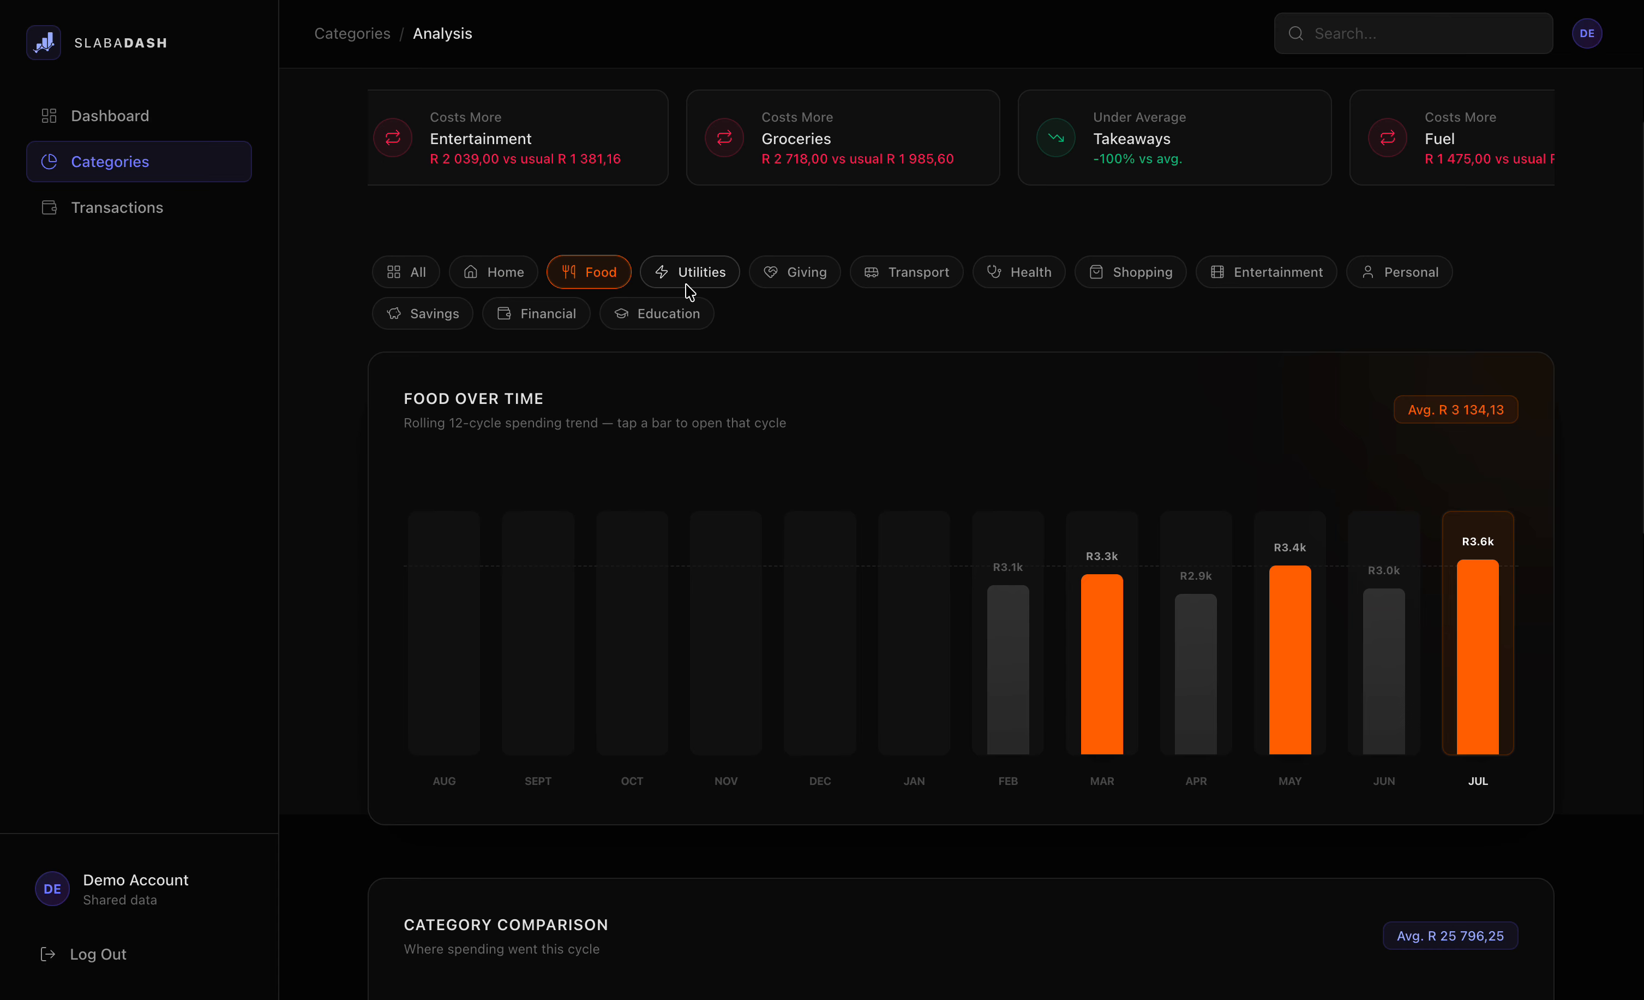
{"action": "left_click", "coordinate": [414, 282]}
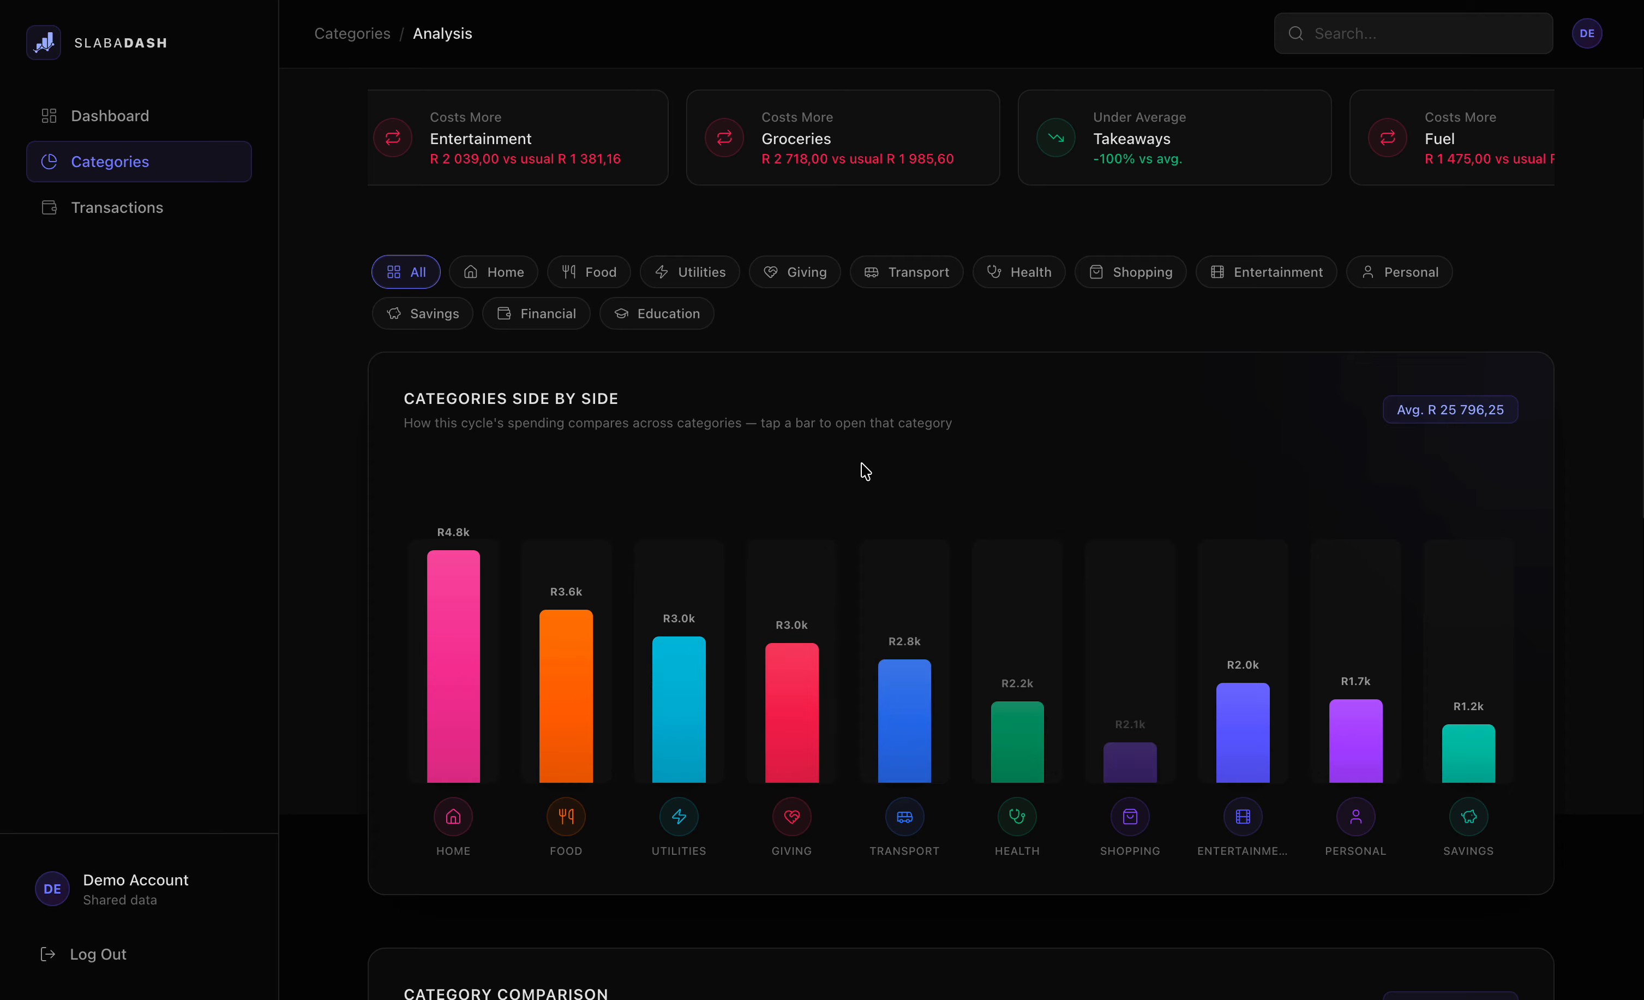
{"action": "left_click", "coordinate": [563, 636]}
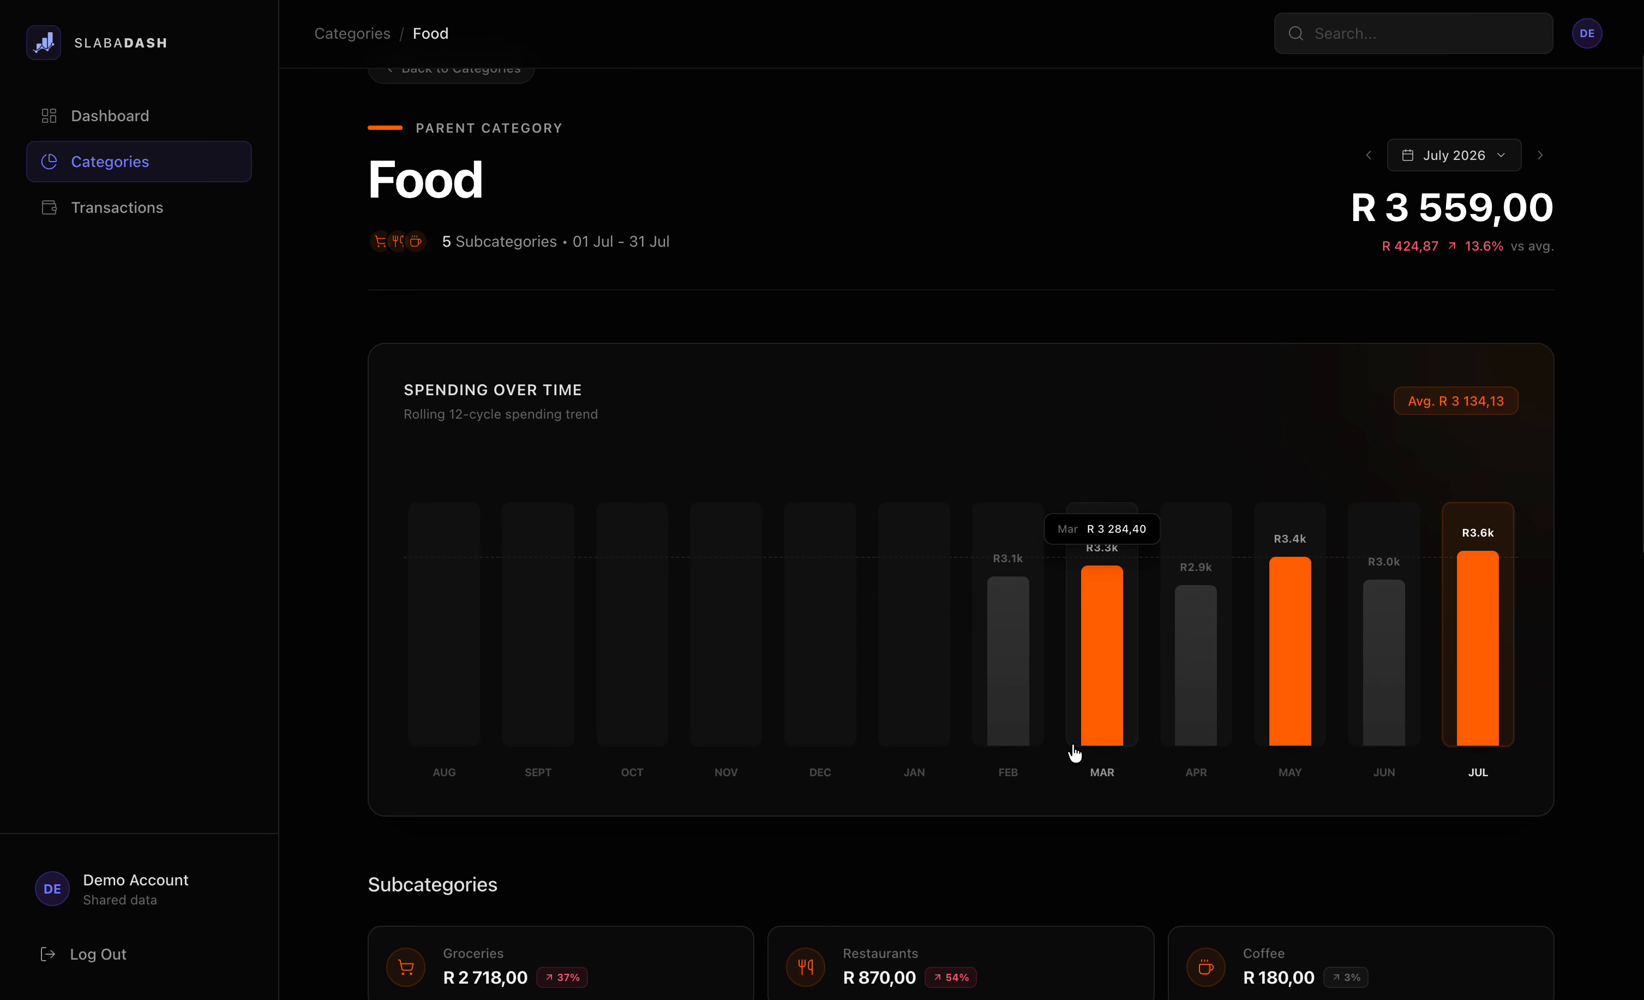
Examine the Food category's July 2026 total, its difference from the average, and the subcategory amounts
{"action": "scroll", "coordinate": [1072, 743], "scroll_direction": "down", "scroll_amount": 3}
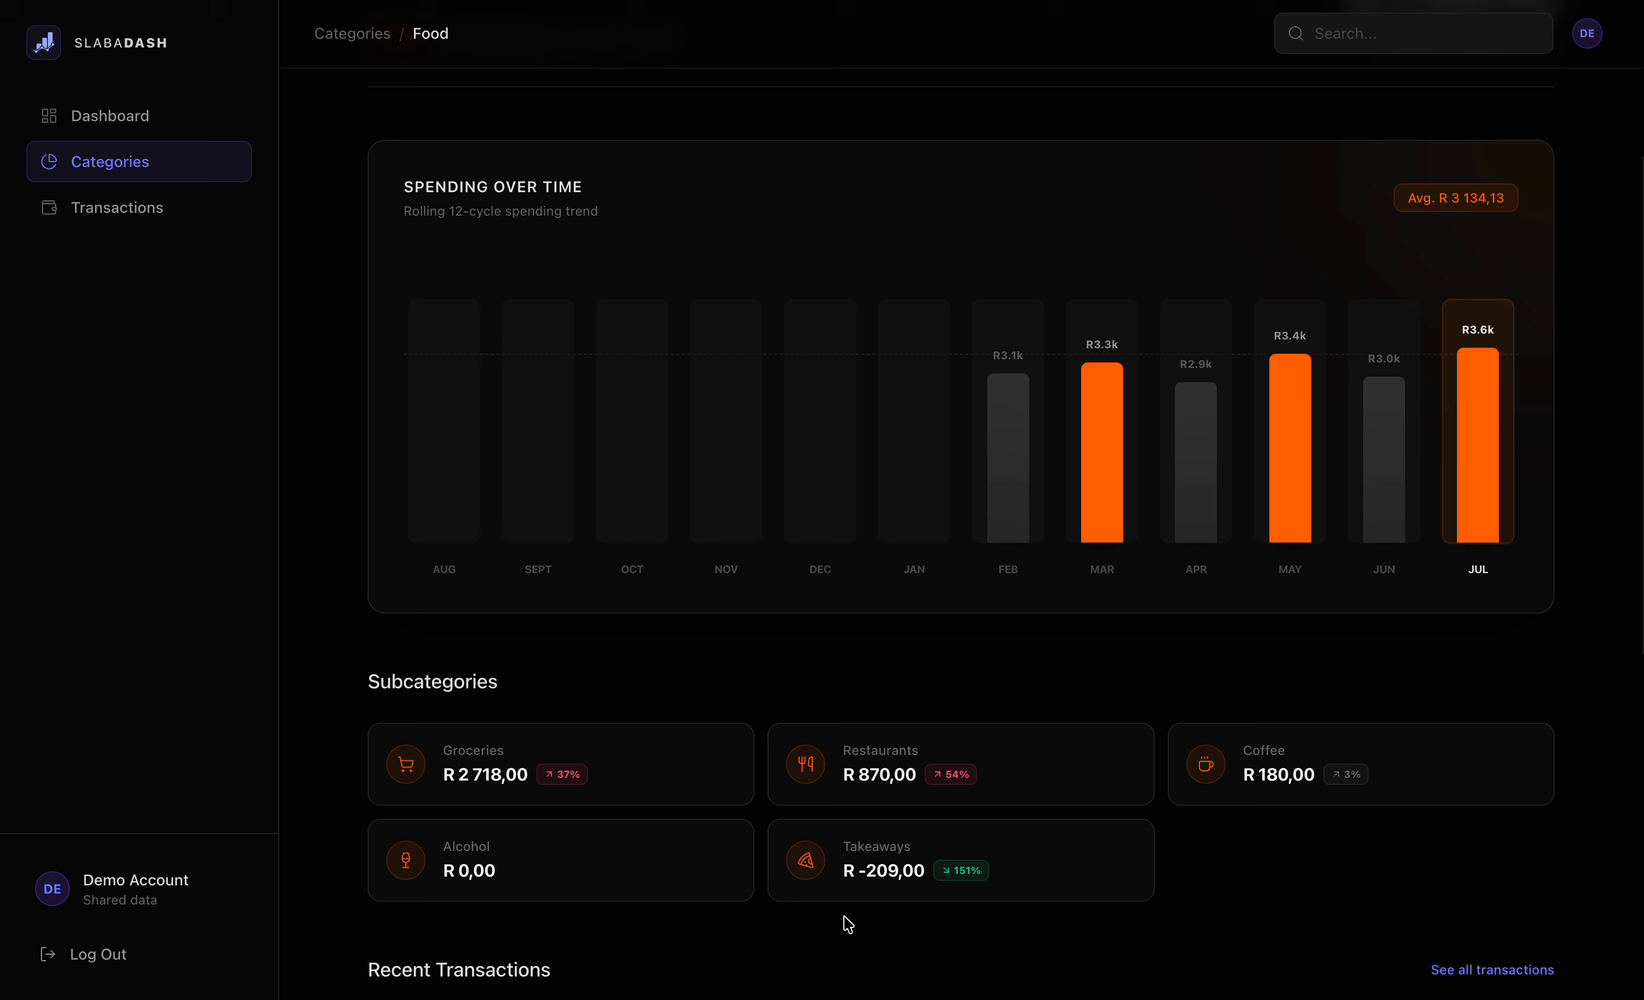
{"action": "scroll", "coordinate": [848, 924], "scroll_direction": "down", "scroll_amount": 2}
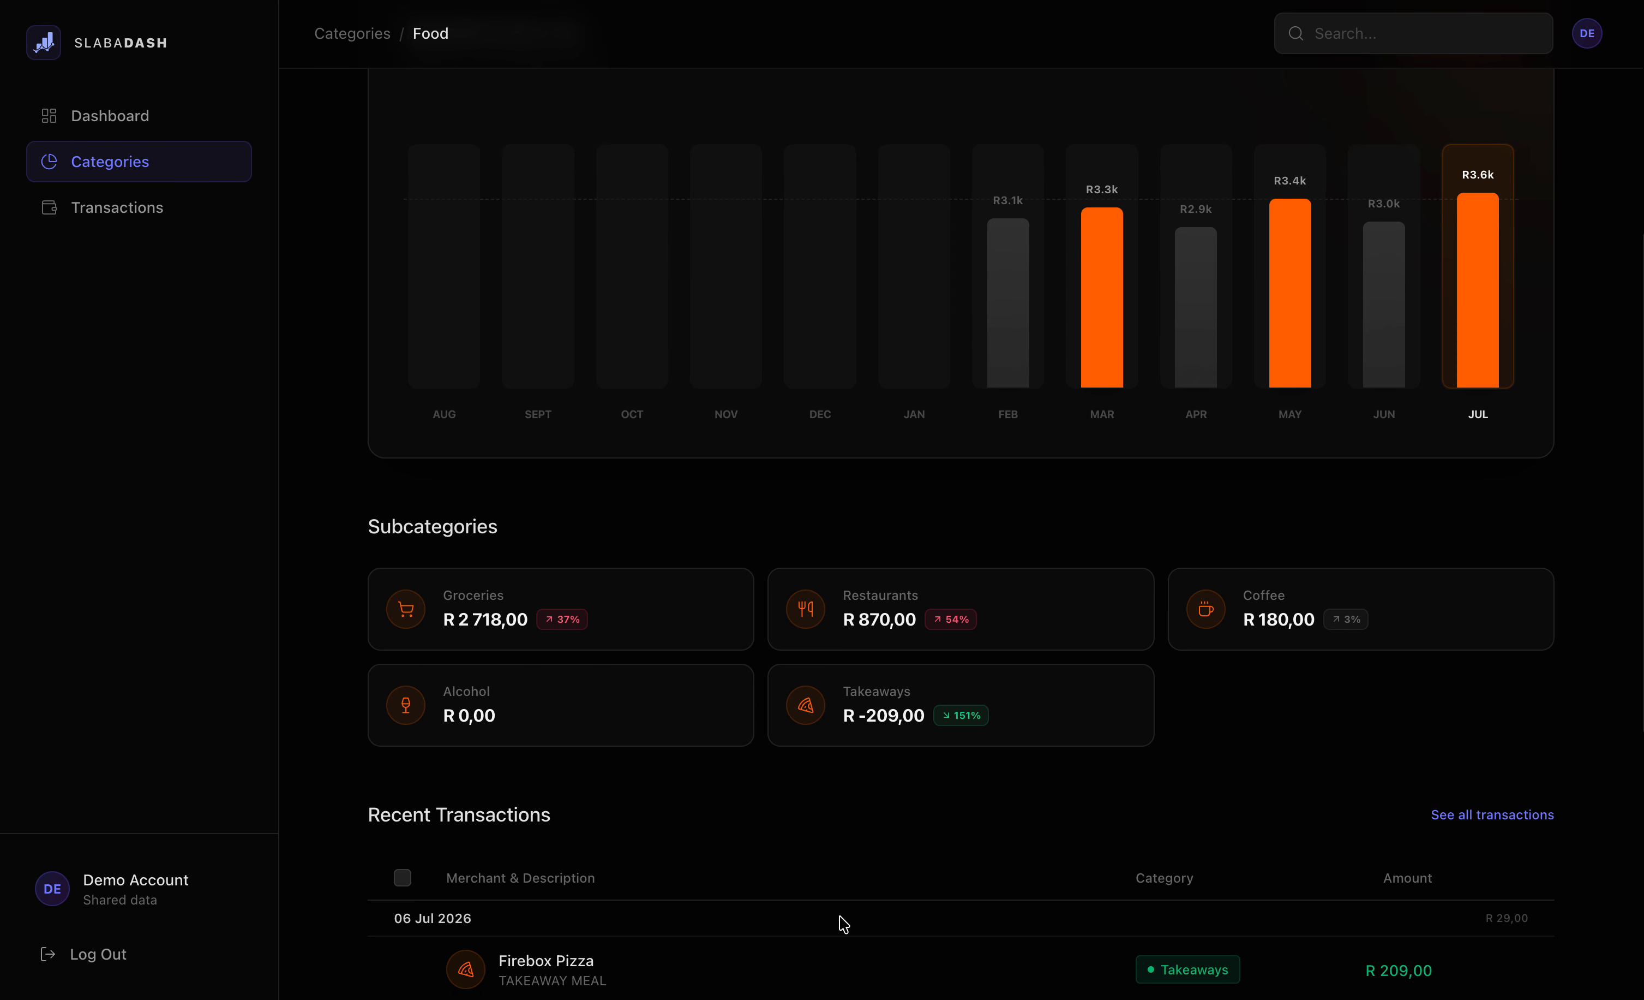
{"action": "scroll", "coordinate": [651, 558], "scroll_direction": "up", "scroll_amount": 5}
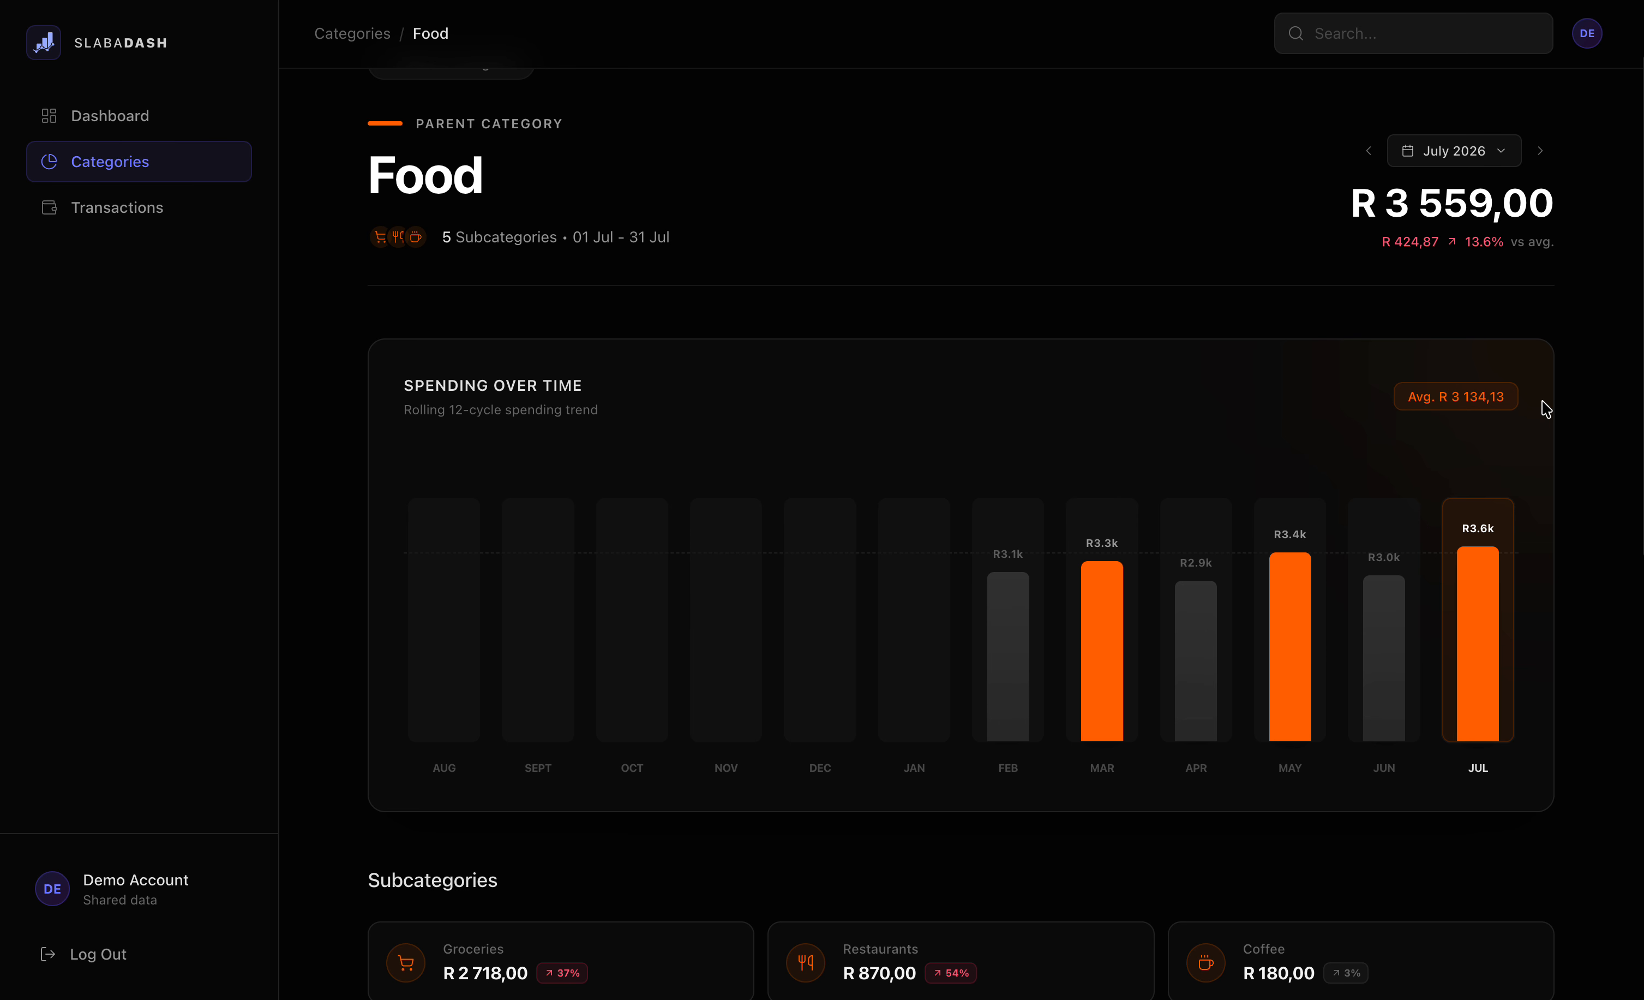
{"action": "scroll", "coordinate": [1546, 409], "scroll_direction": "down", "scroll_amount": 4}
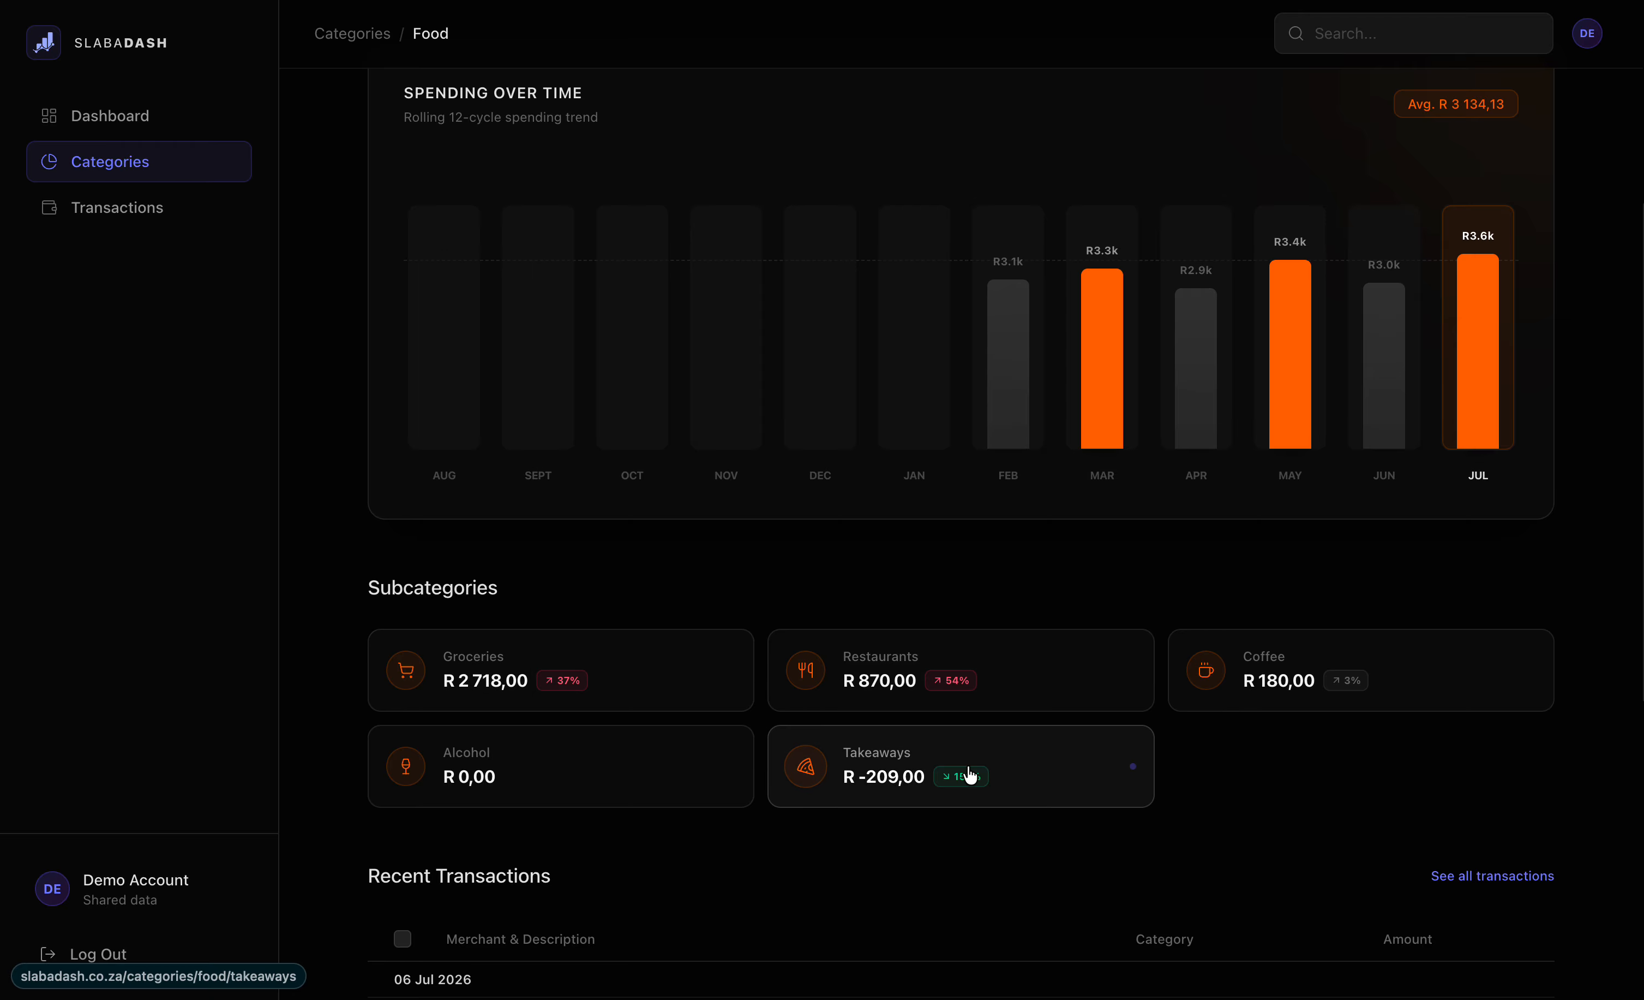
Open the Groceries subcategory, examine its spending trend and July transactions, and return to the Food category
{"action": "left_click", "coordinate": [593, 679]}
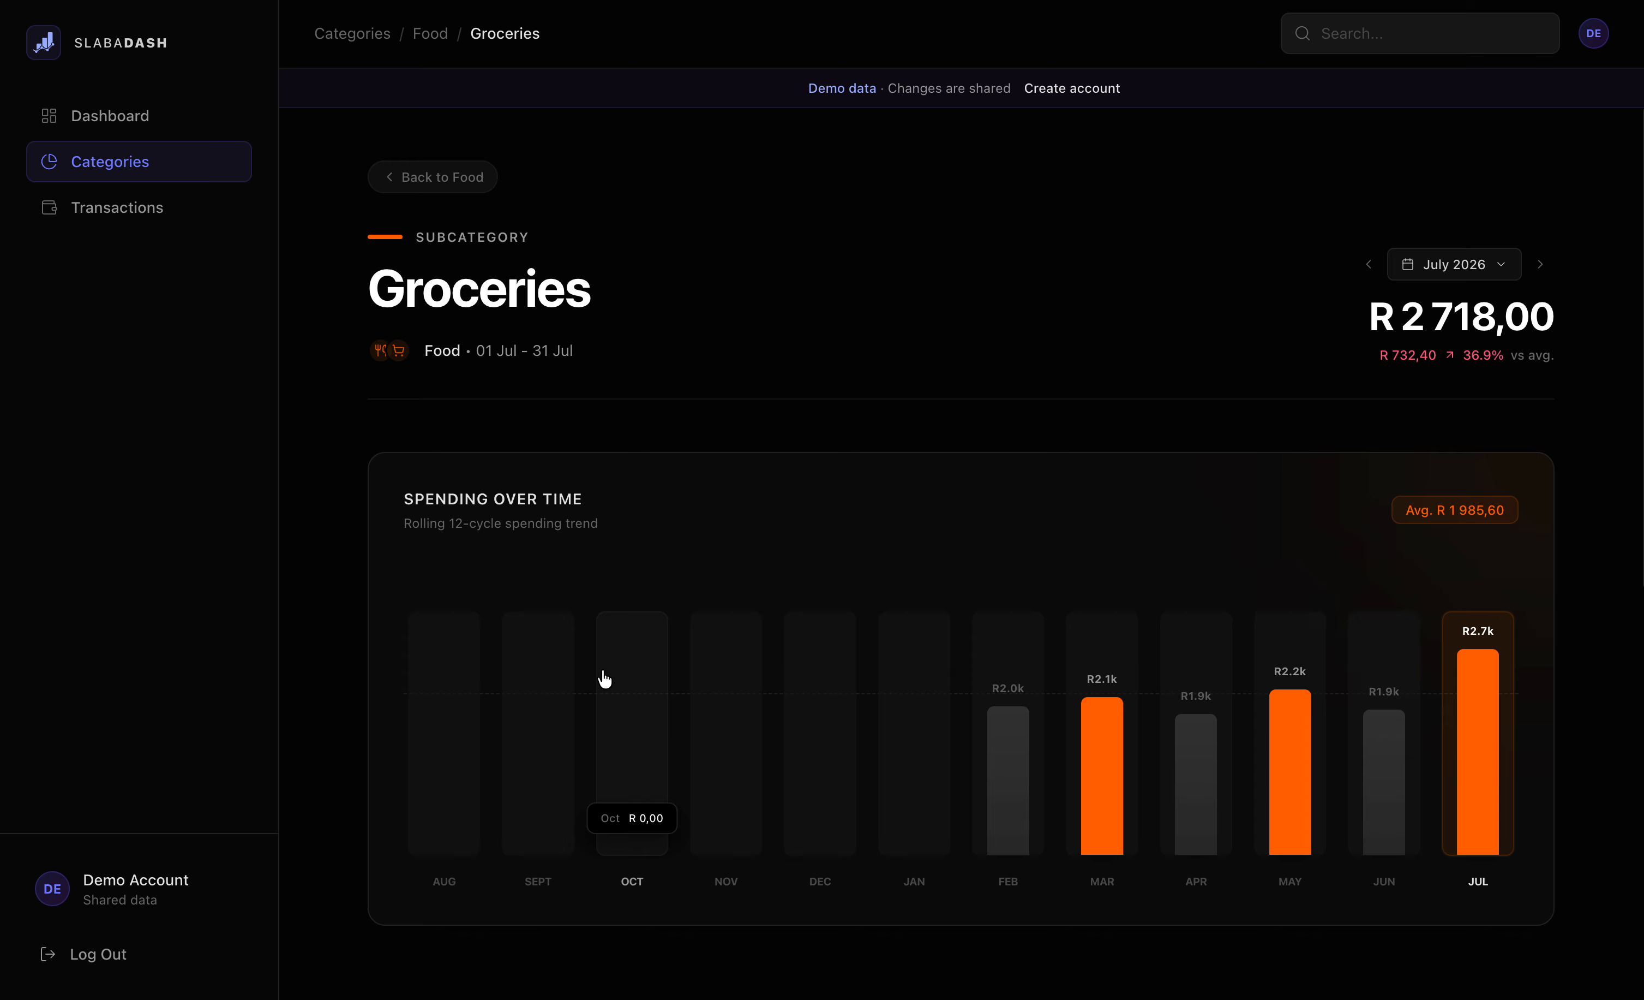
{"action": "scroll", "coordinate": [603, 672], "scroll_direction": "down", "scroll_amount": 1}
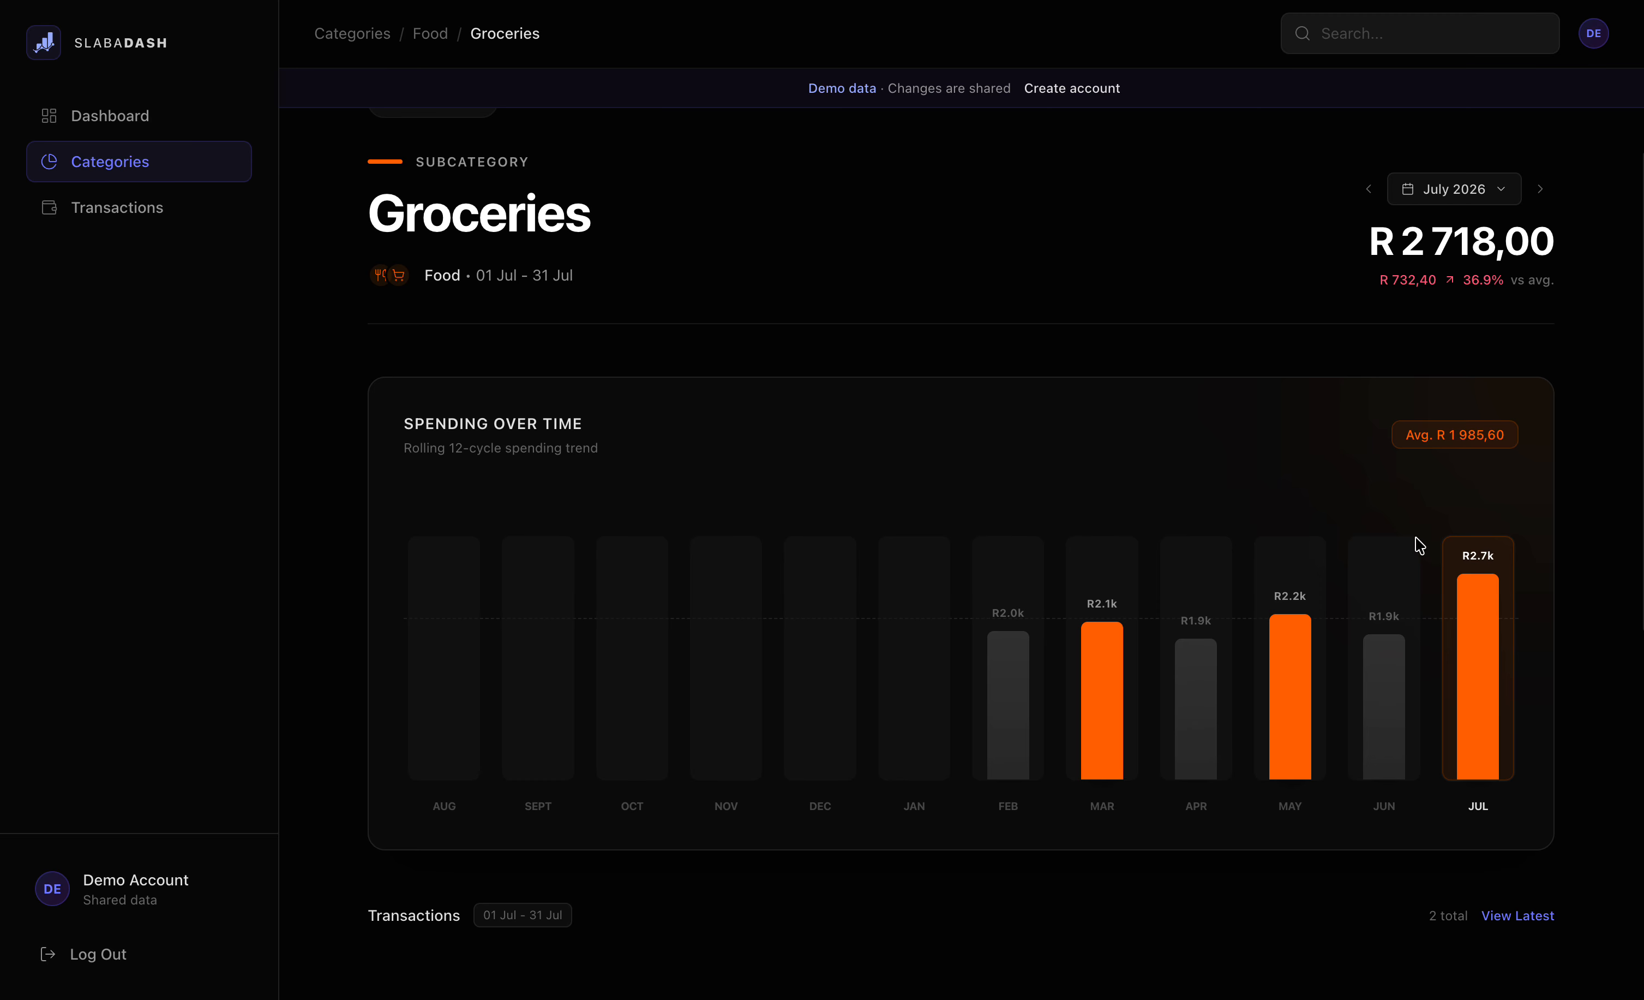
{"action": "scroll", "coordinate": [1142, 411], "scroll_direction": "down", "scroll_amount": 2}
{"action": "scroll", "coordinate": [1143, 411], "scroll_direction": "down", "scroll_amount": 3}
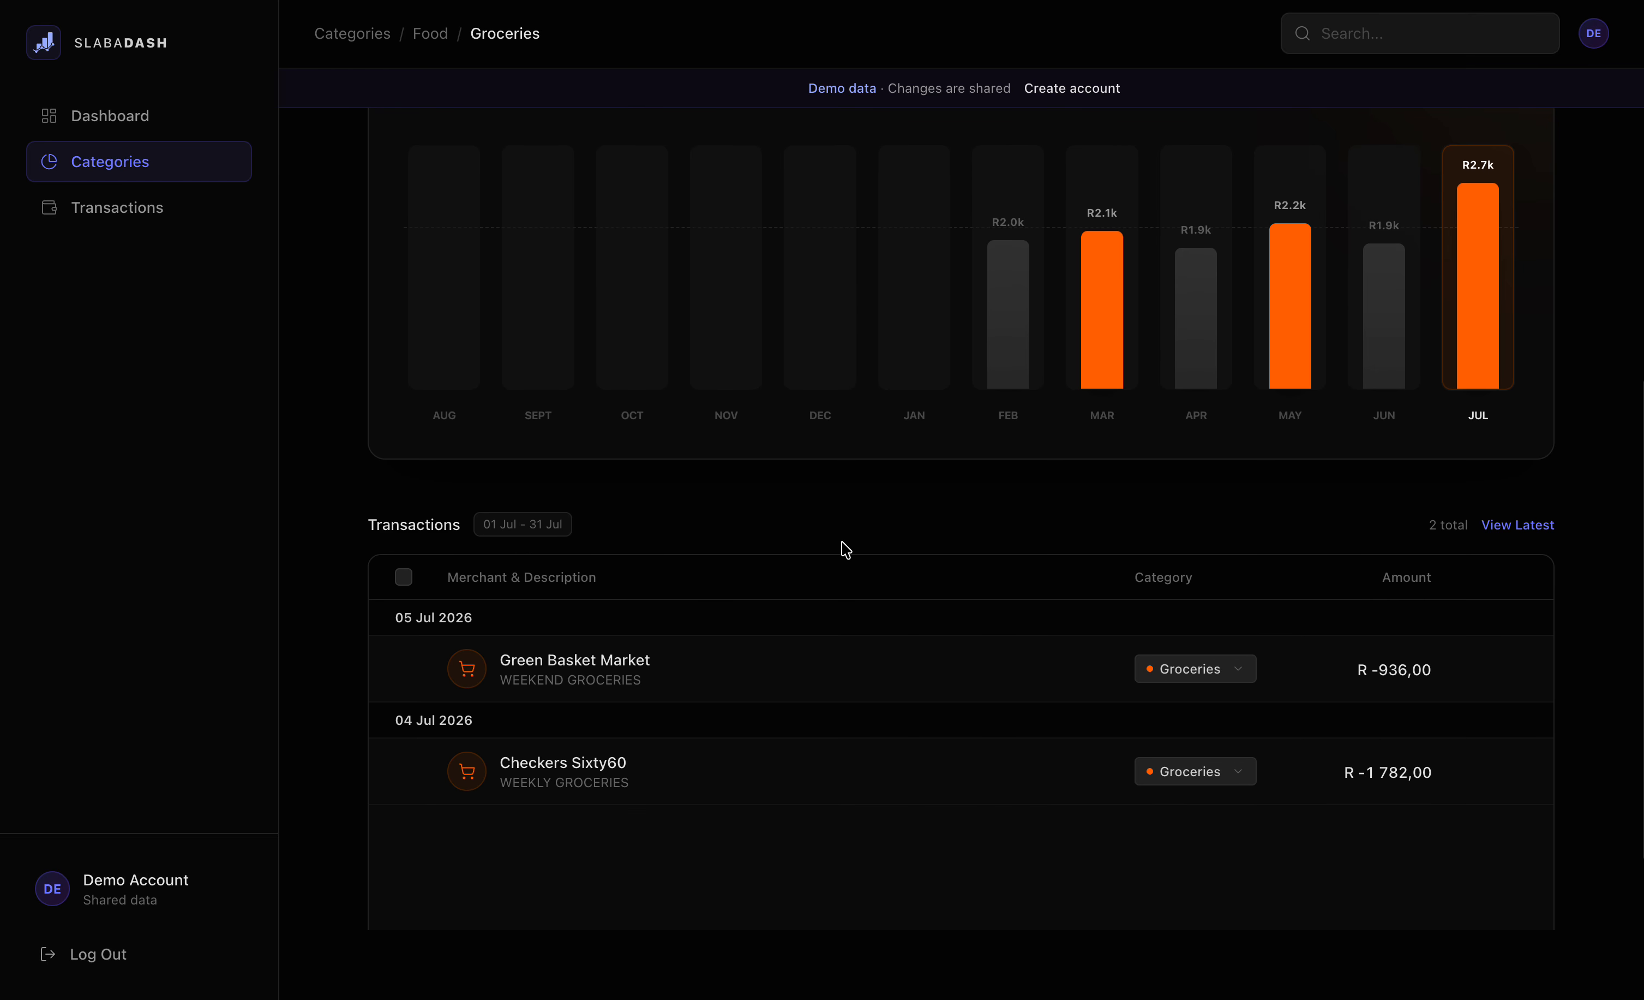
{"action": "scroll", "coordinate": [862, 584], "scroll_direction": "up", "scroll_amount": 5}
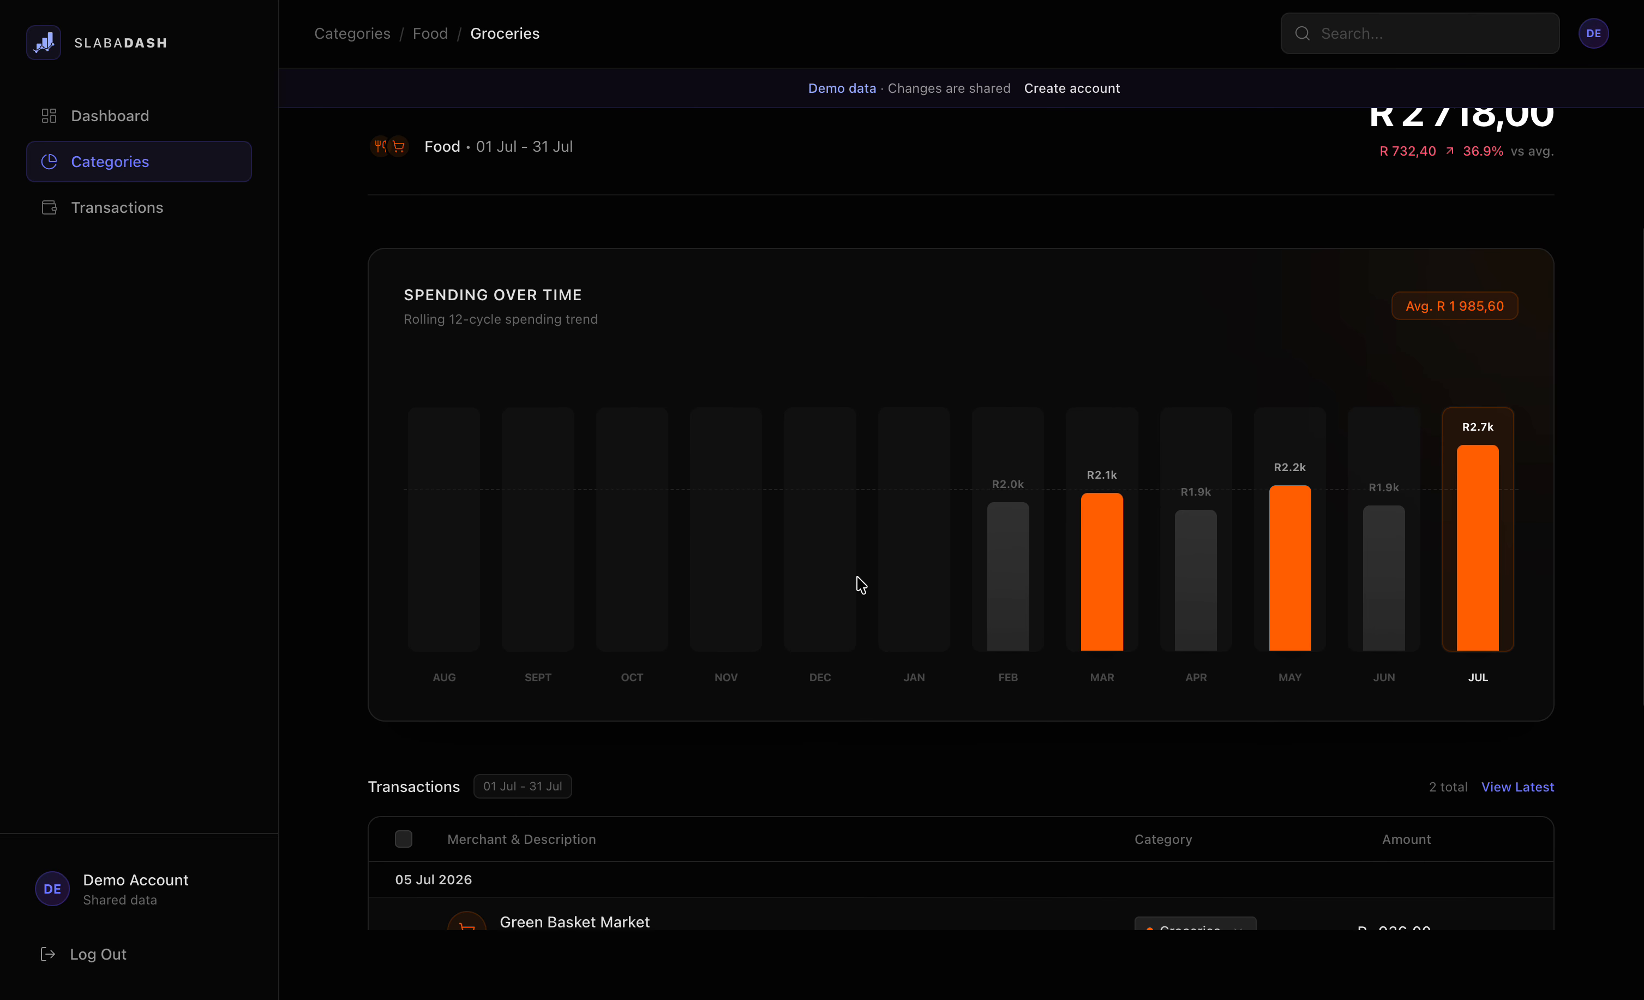
{"action": "scroll", "coordinate": [861, 583], "scroll_direction": "left", "scroll_amount": 5}
Review the recent transactions listed below the Food subcategories
{"action": "scroll", "coordinate": [861, 584], "scroll_direction": "down", "scroll_amount": 5}
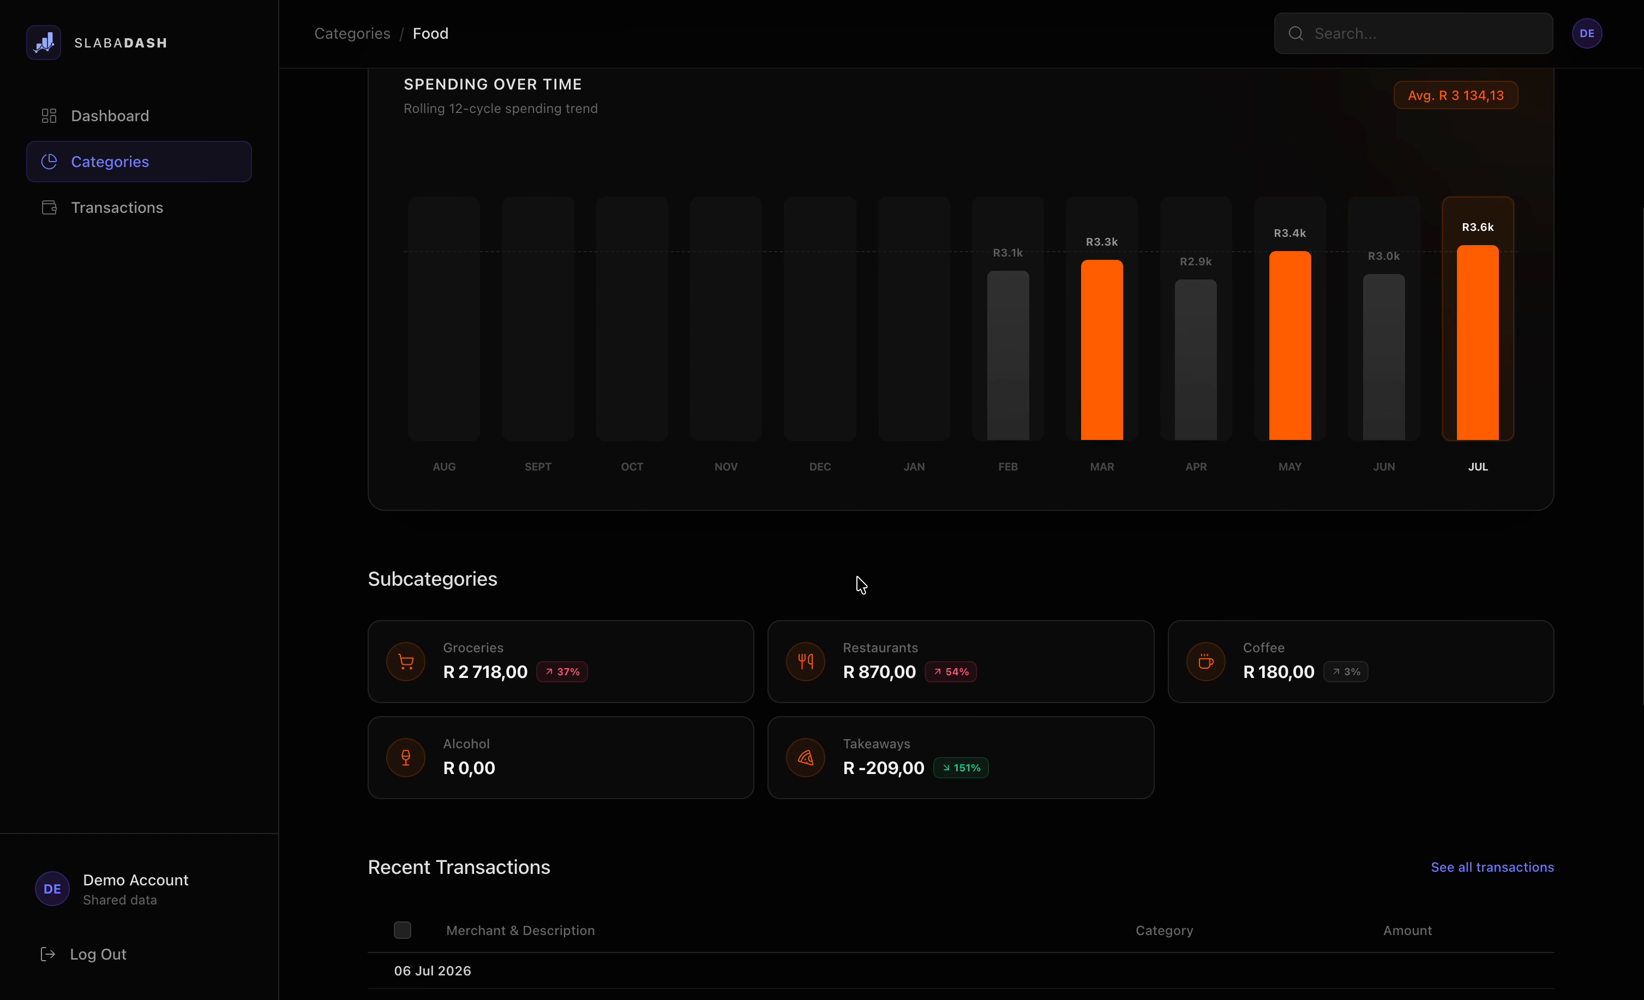
{"action": "scroll", "coordinate": [861, 583], "scroll_direction": "down", "scroll_amount": 1}
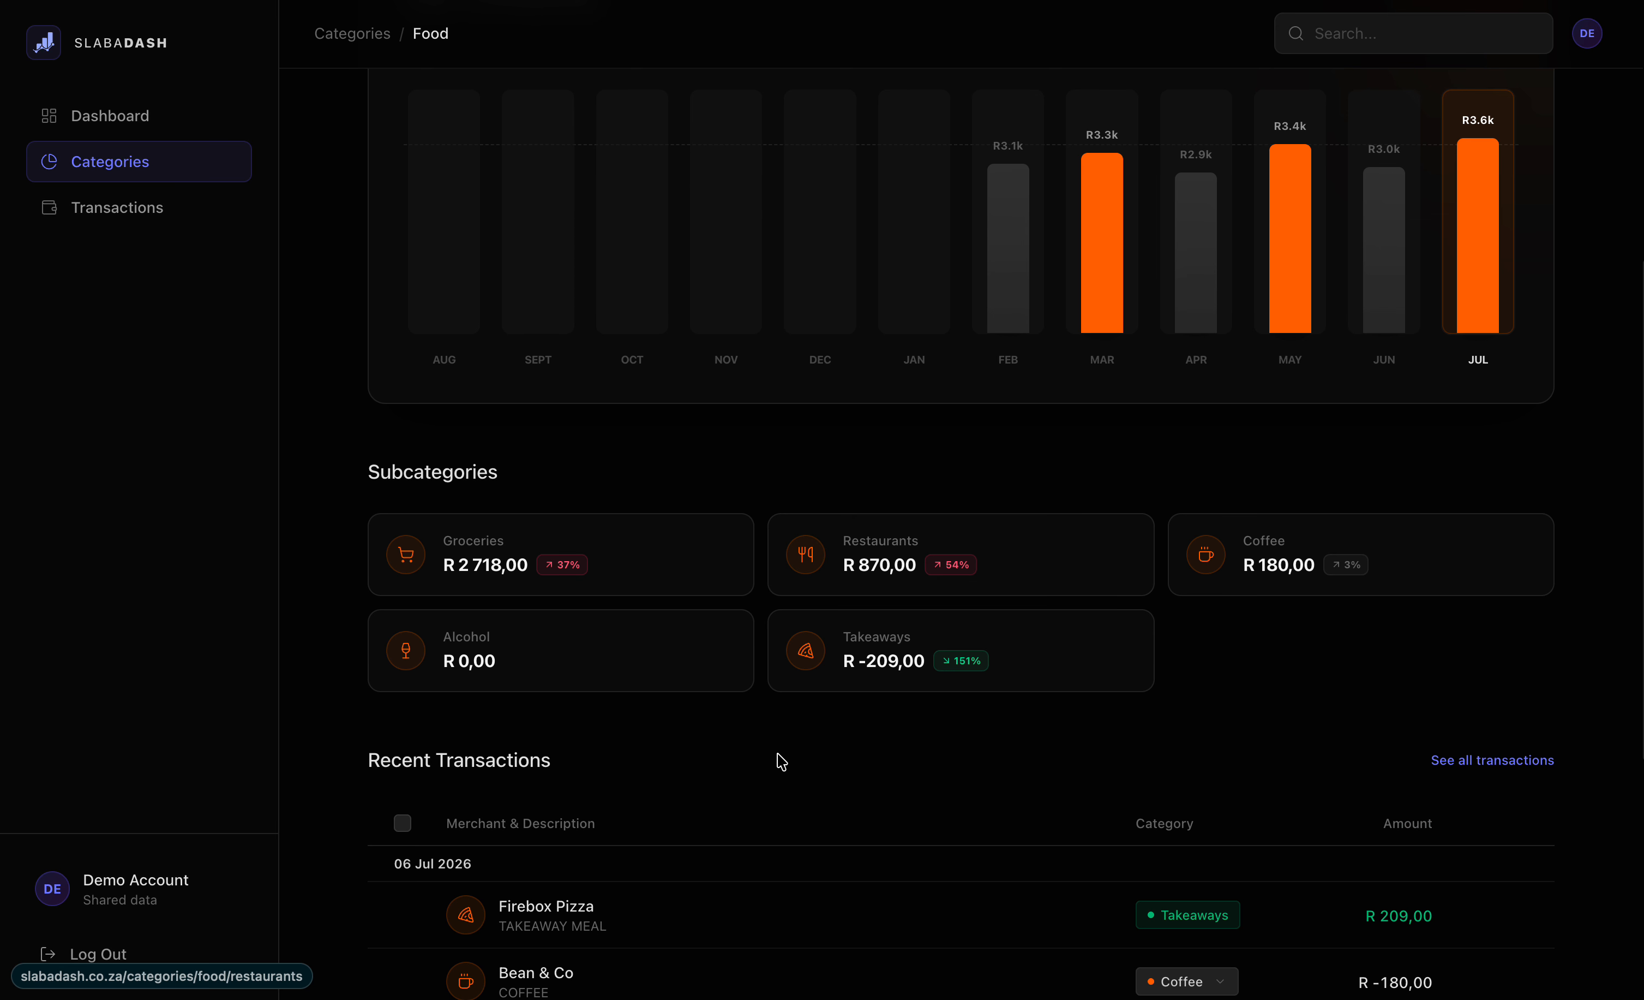
{"action": "scroll", "coordinate": [781, 762], "scroll_direction": "down", "scroll_amount": 3}
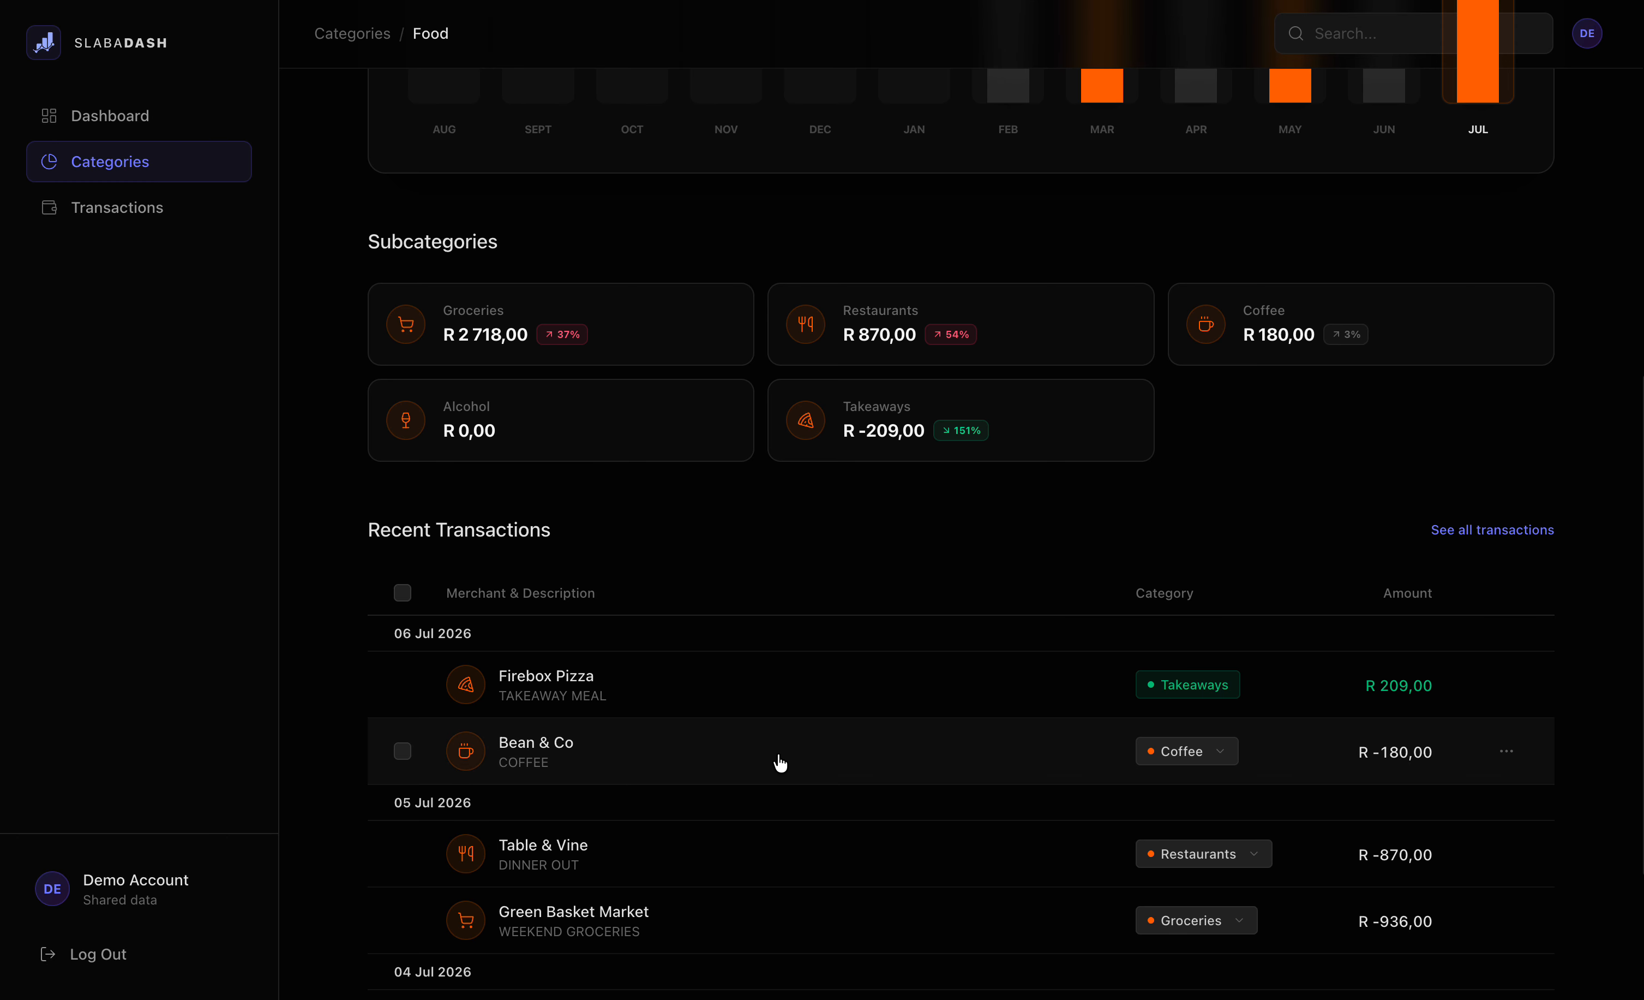
{"action": "scroll", "coordinate": [1329, 699], "scroll_direction": "down", "scroll_amount": 3}
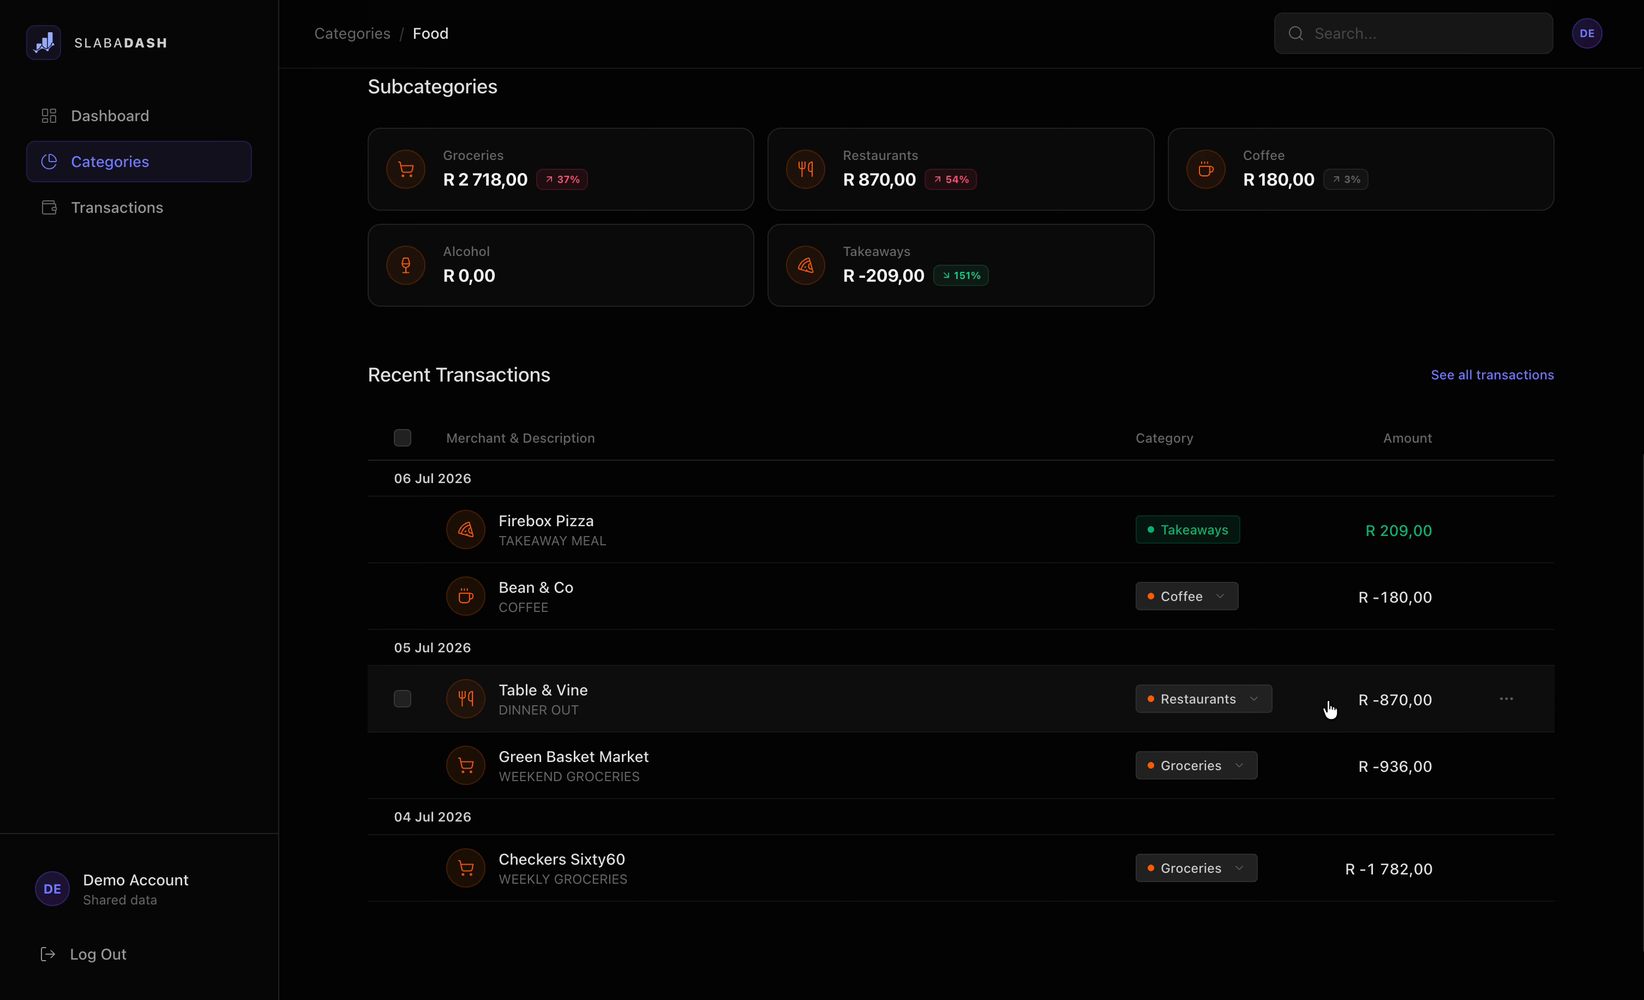
View the Firebox Pizza transaction's details, close them without saving, and return to Food's spending over time chart
{"action": "left_click", "coordinate": [675, 516]}
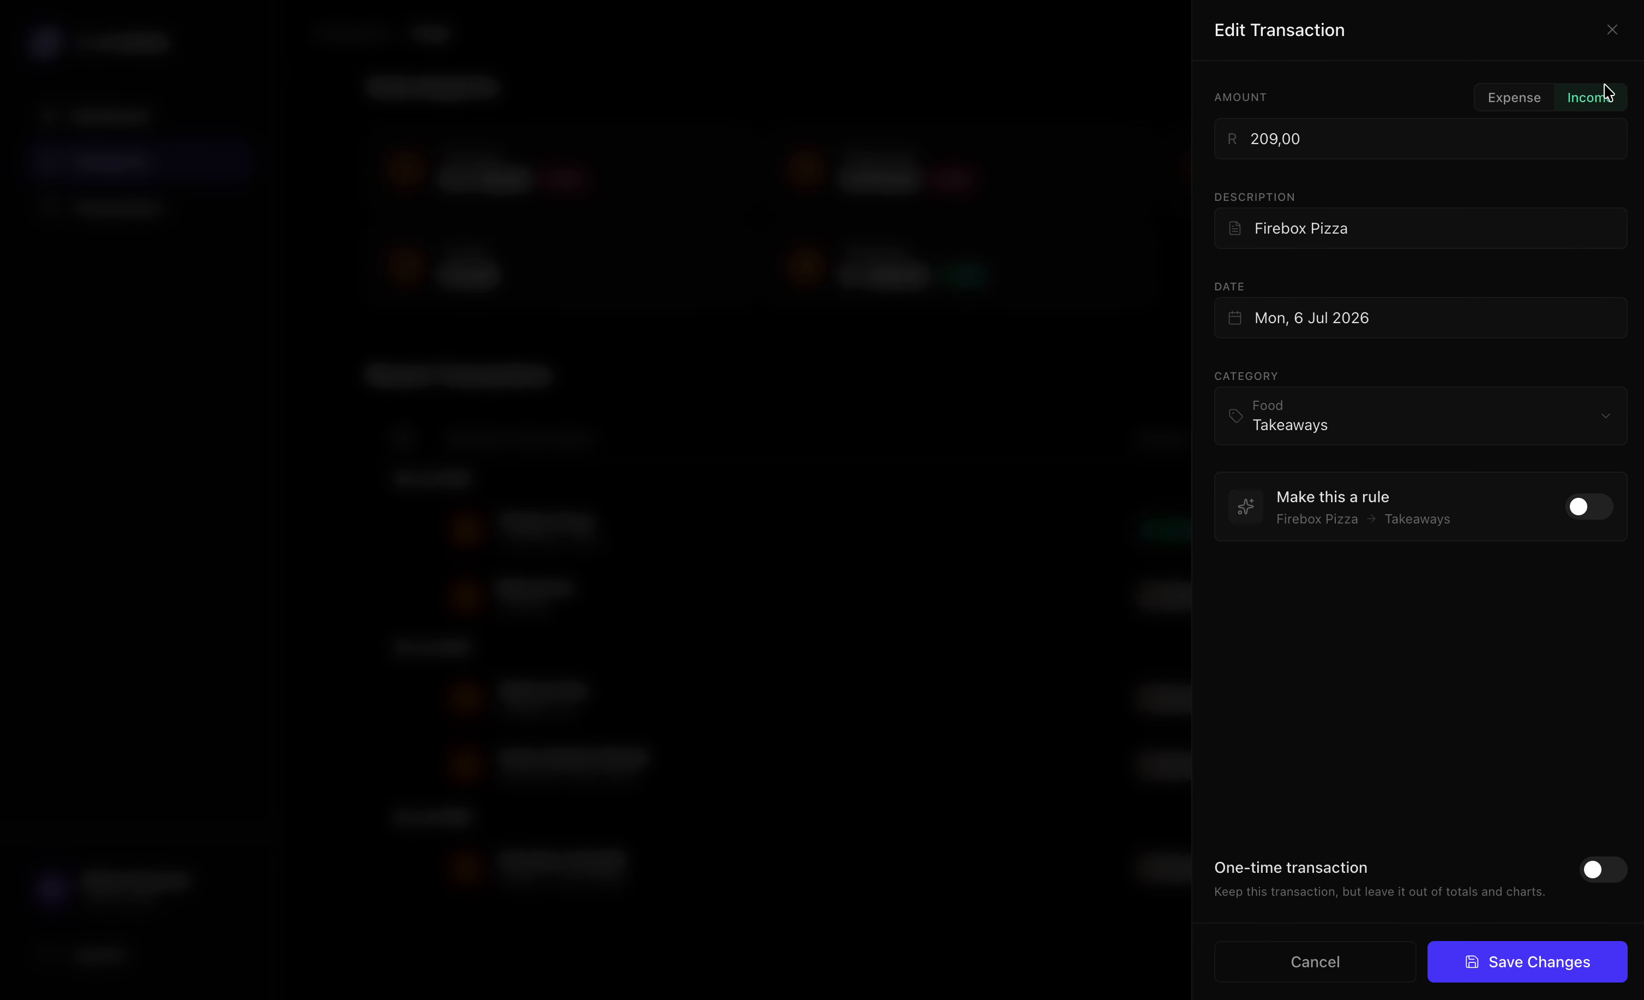
{"action": "left_click", "coordinate": [1604, 42]}
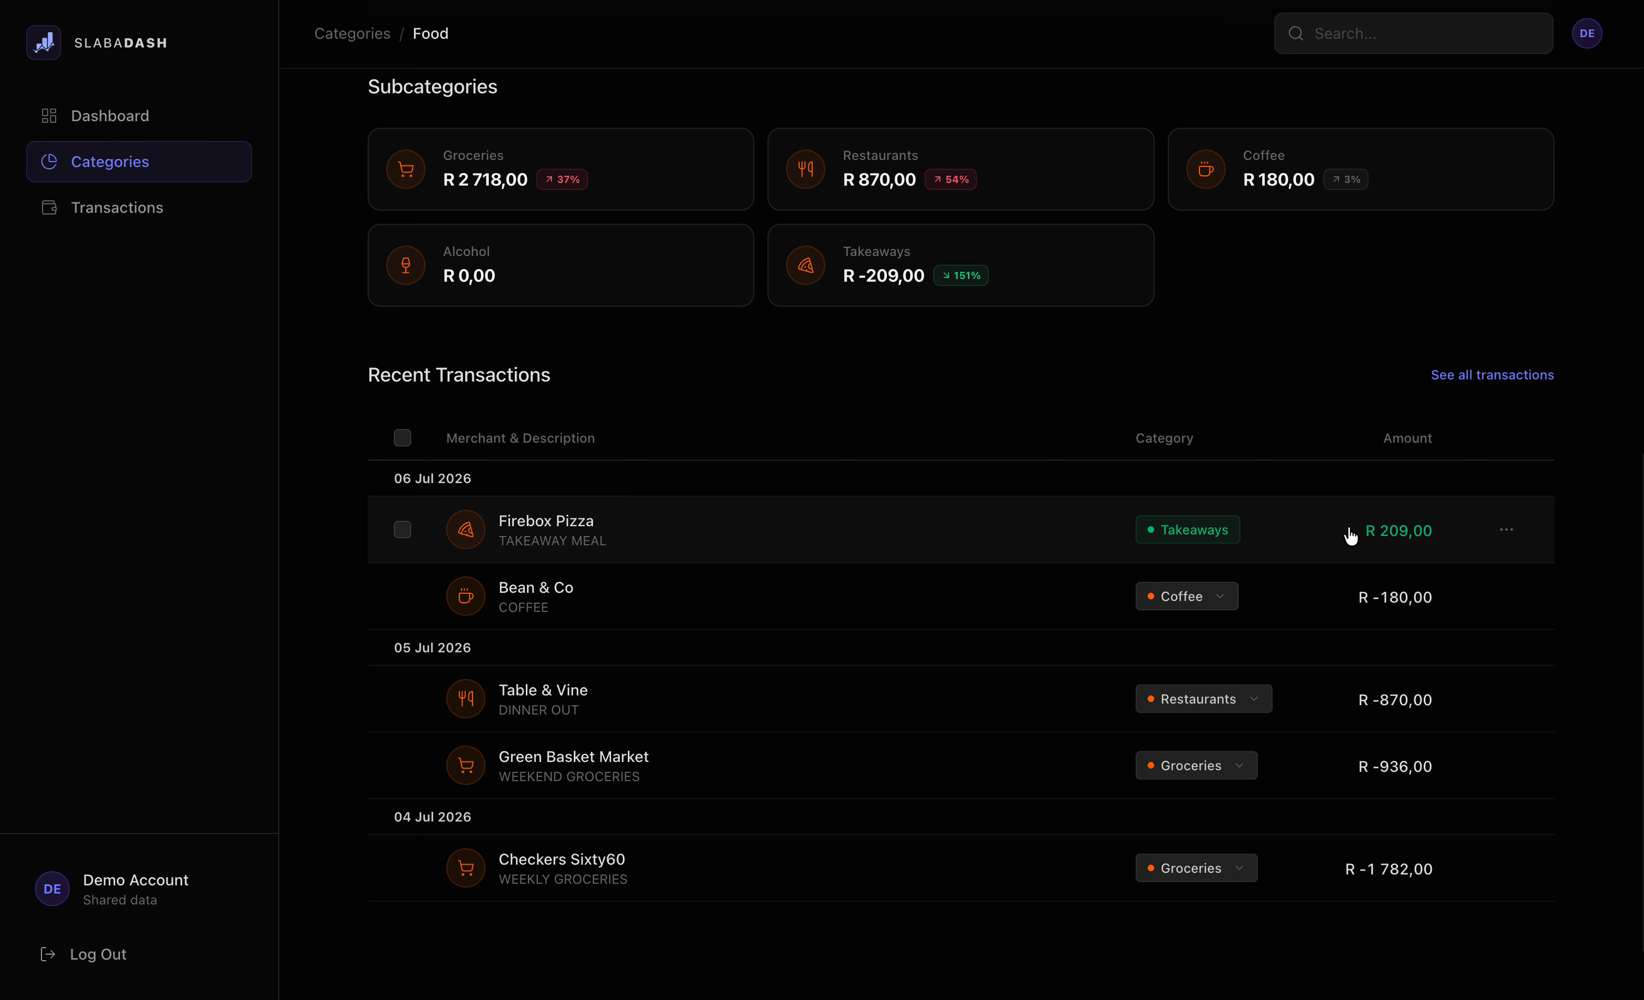
{"action": "scroll", "coordinate": [1350, 532], "scroll_direction": "up", "scroll_amount": 10}
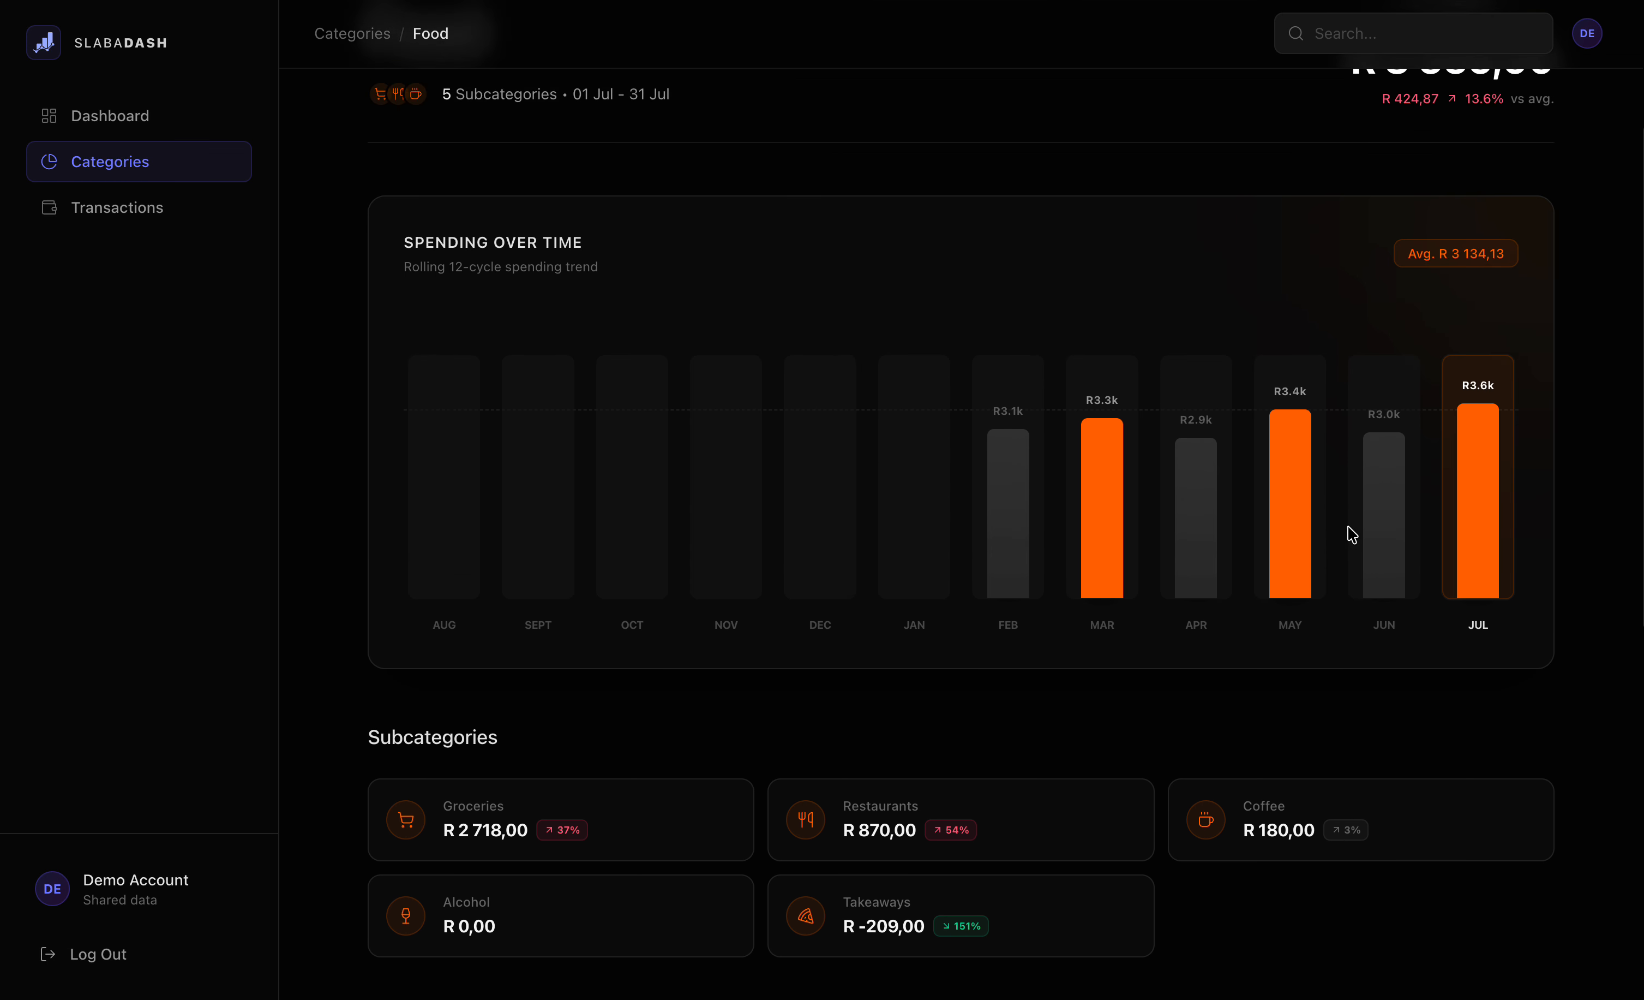